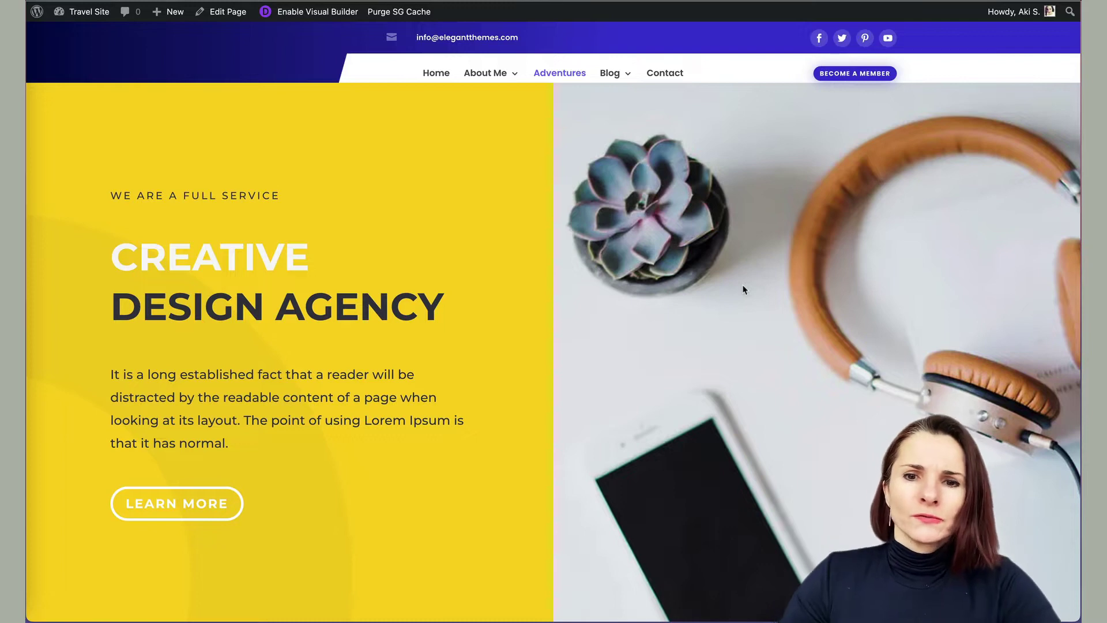
Step: Open the Adventures page for editing in the Divi Visual Builder
scroll(340, 354, down, 10)
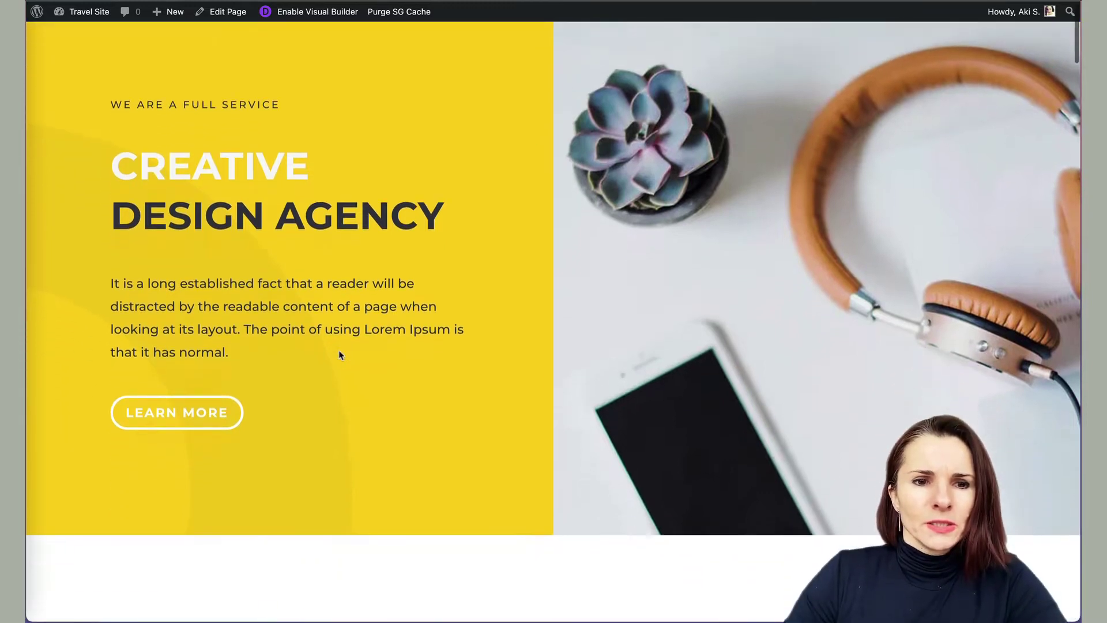
scroll(341, 354, down, 15)
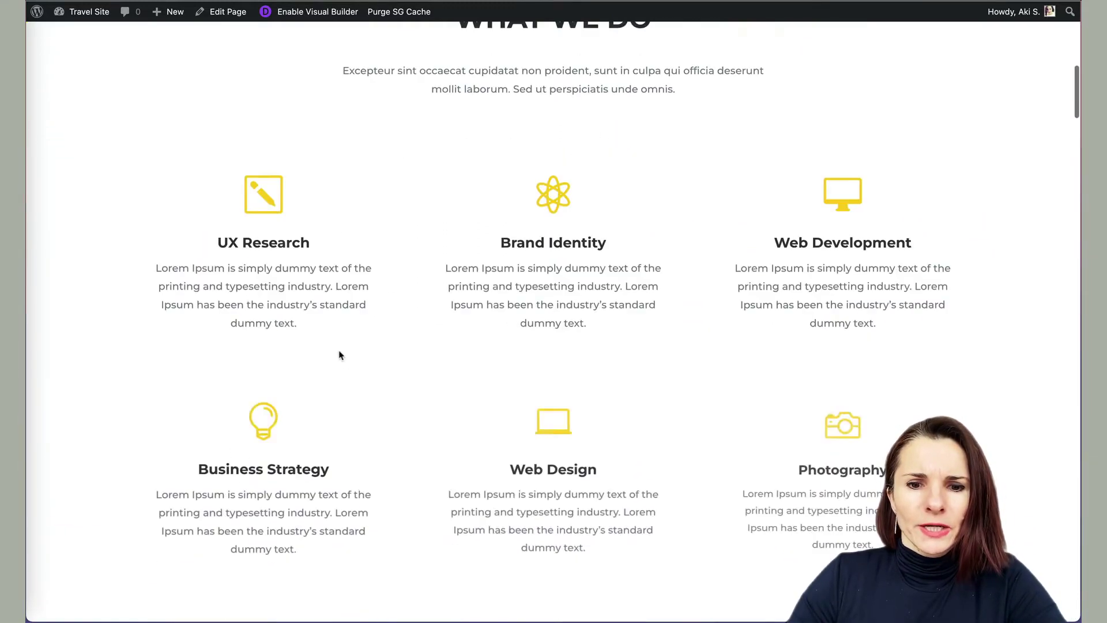
scroll(340, 354, down, 10)
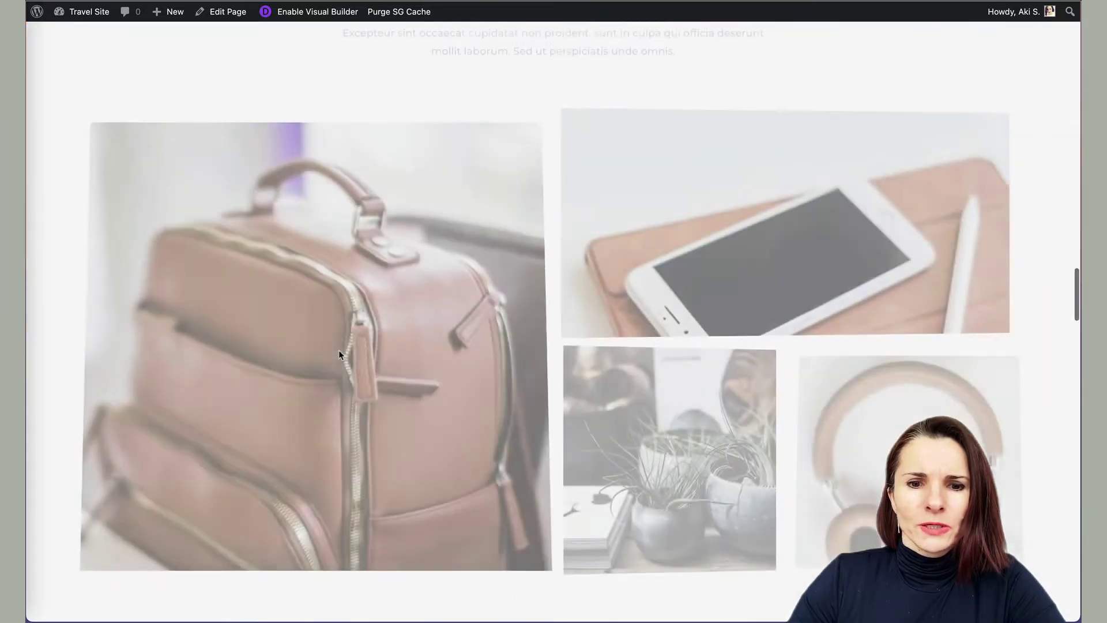
scroll(341, 353, up, 9)
scroll(340, 354, up, 20)
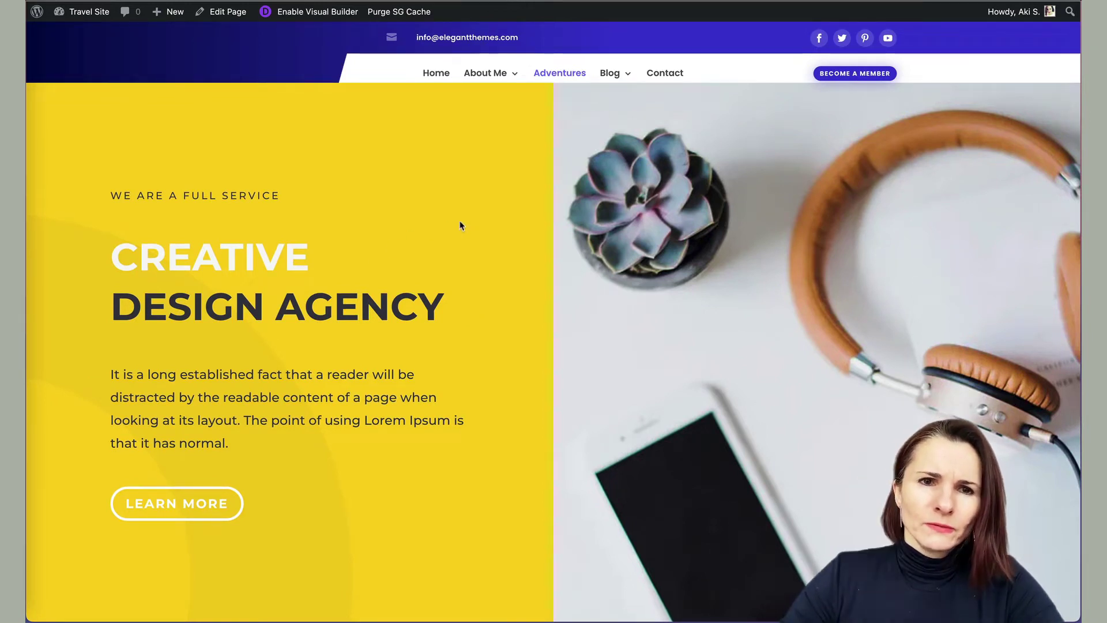
click(334, 17)
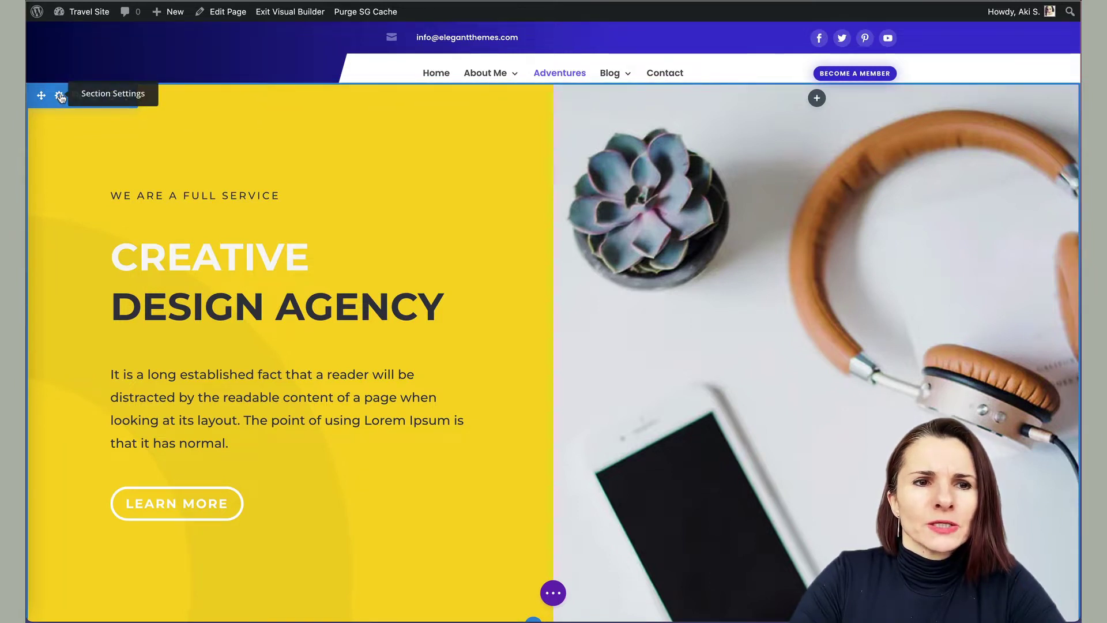
Step: Assign the CSS ID "section1" to the yellow "Creative Design Agency" hero section and save its settings
click(60, 96)
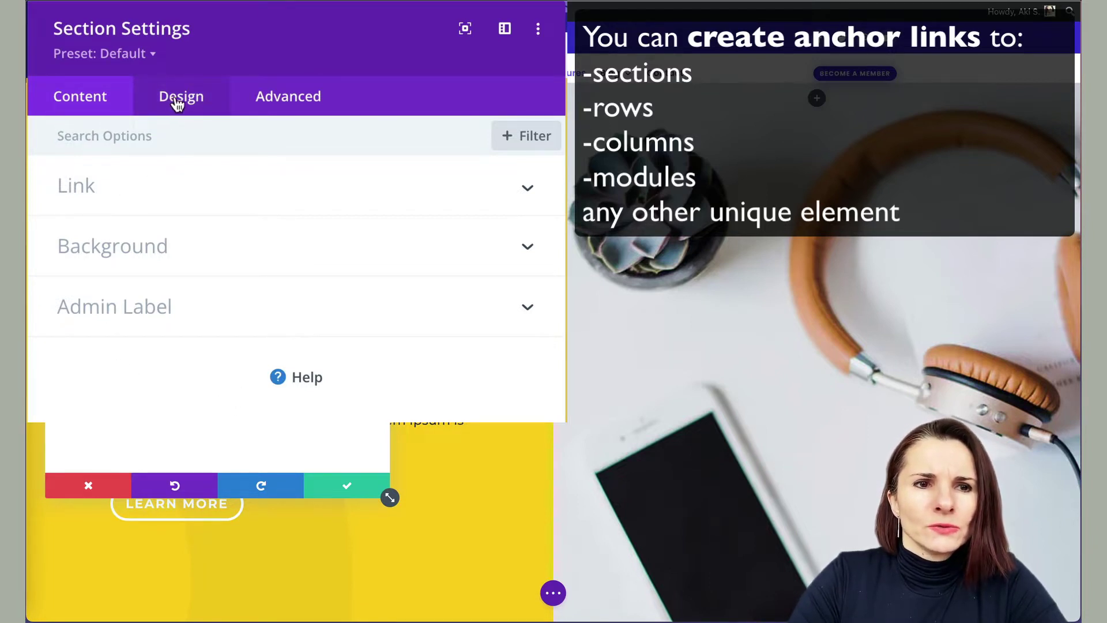
click(294, 99)
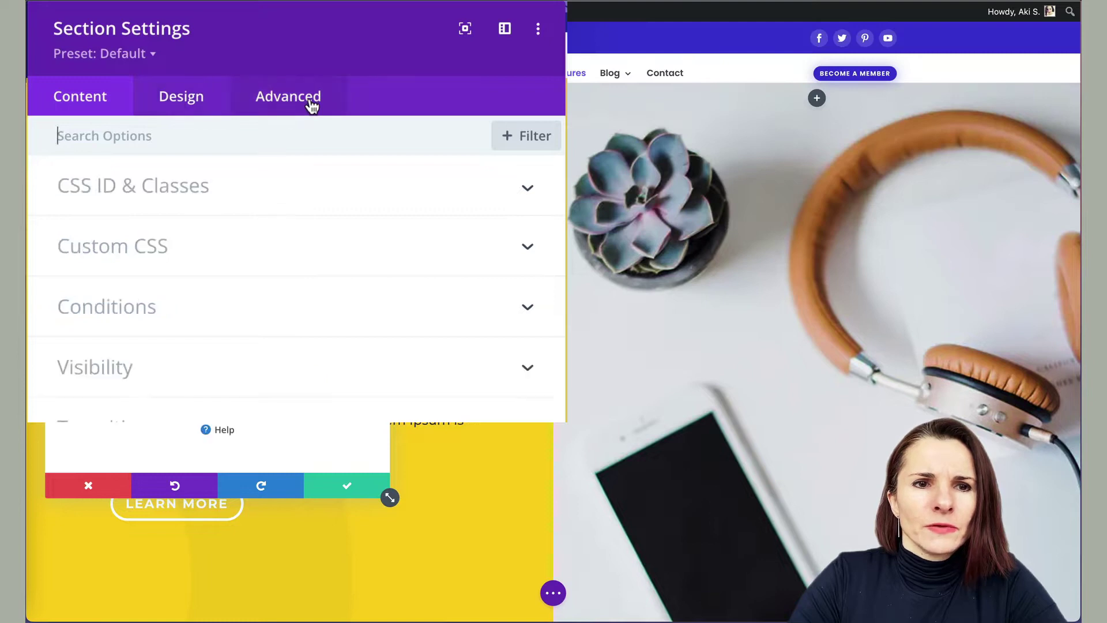
click(529, 190)
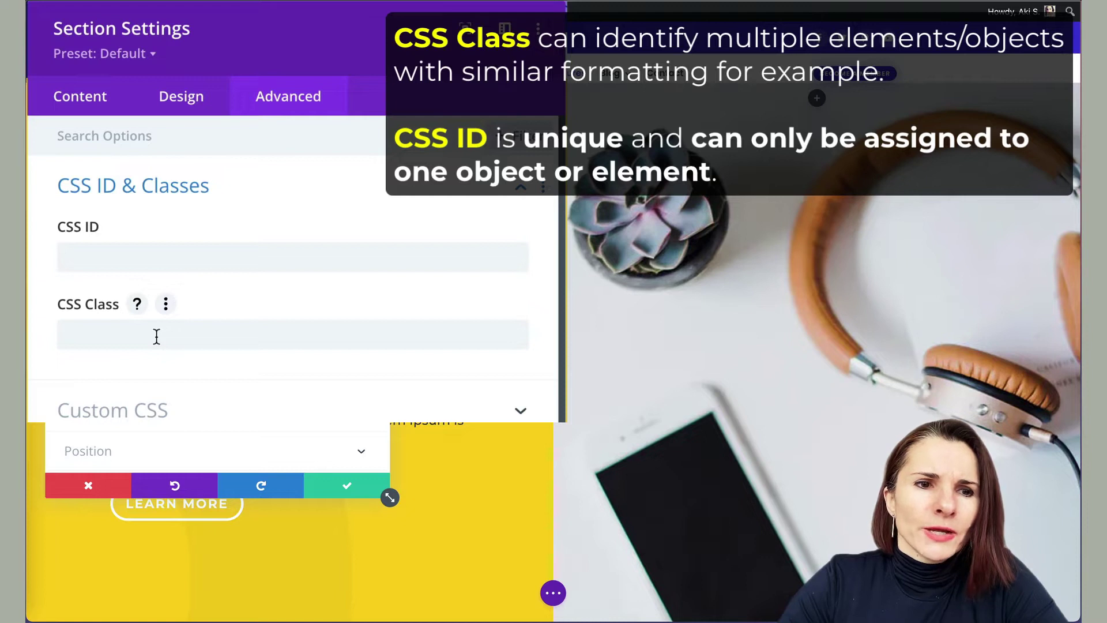
click(118, 258)
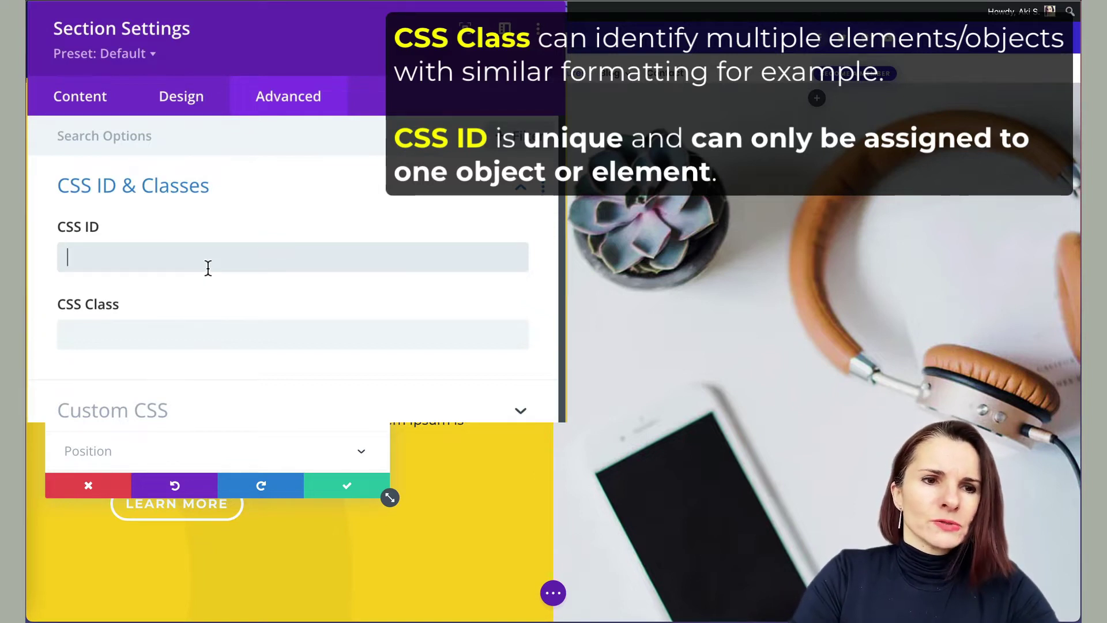
text(Se)
key(BackSpace)
key(BackSpace)
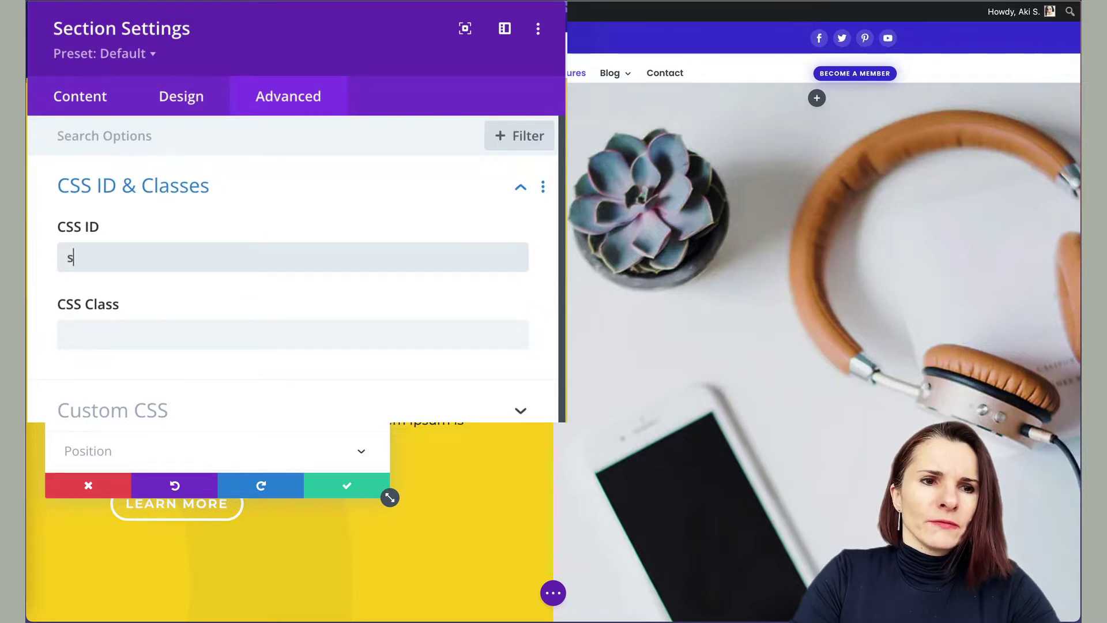
text(s)
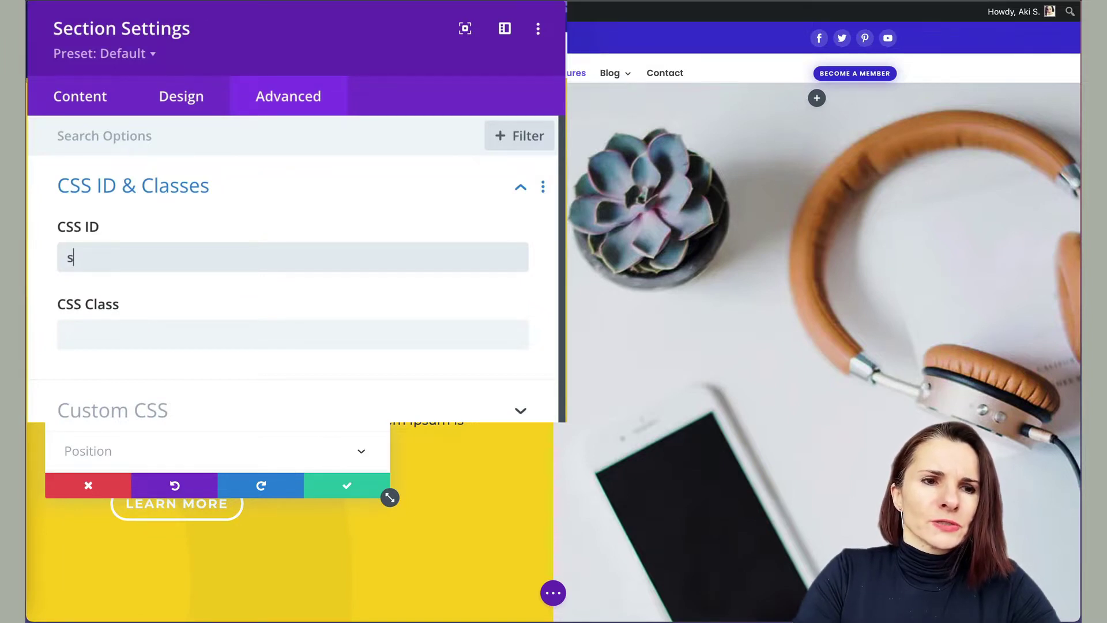
text(e)
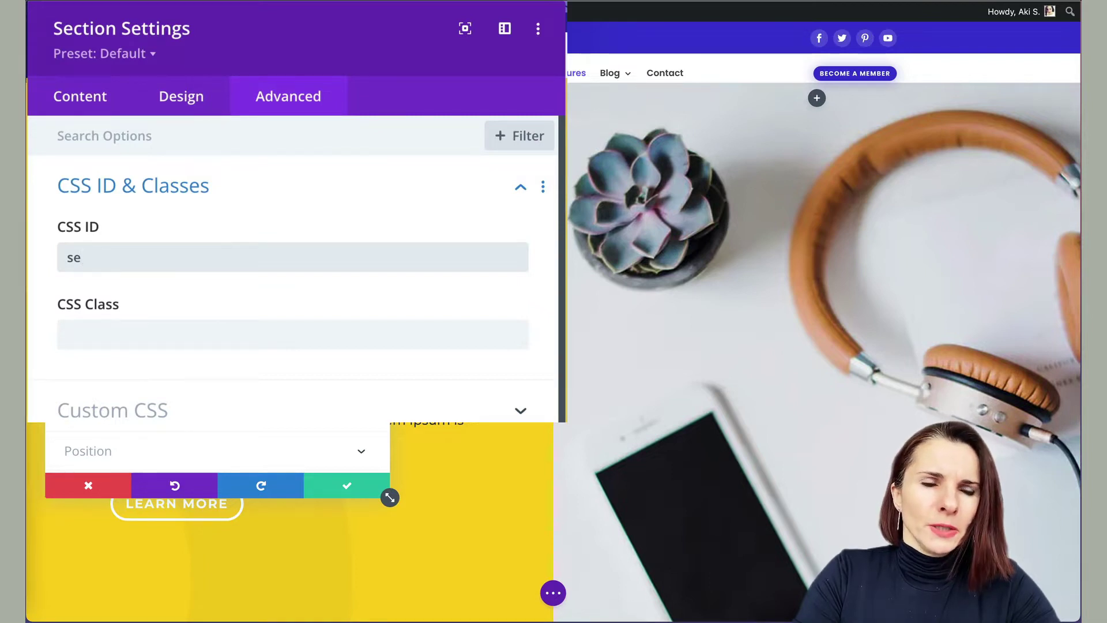
text(ction)
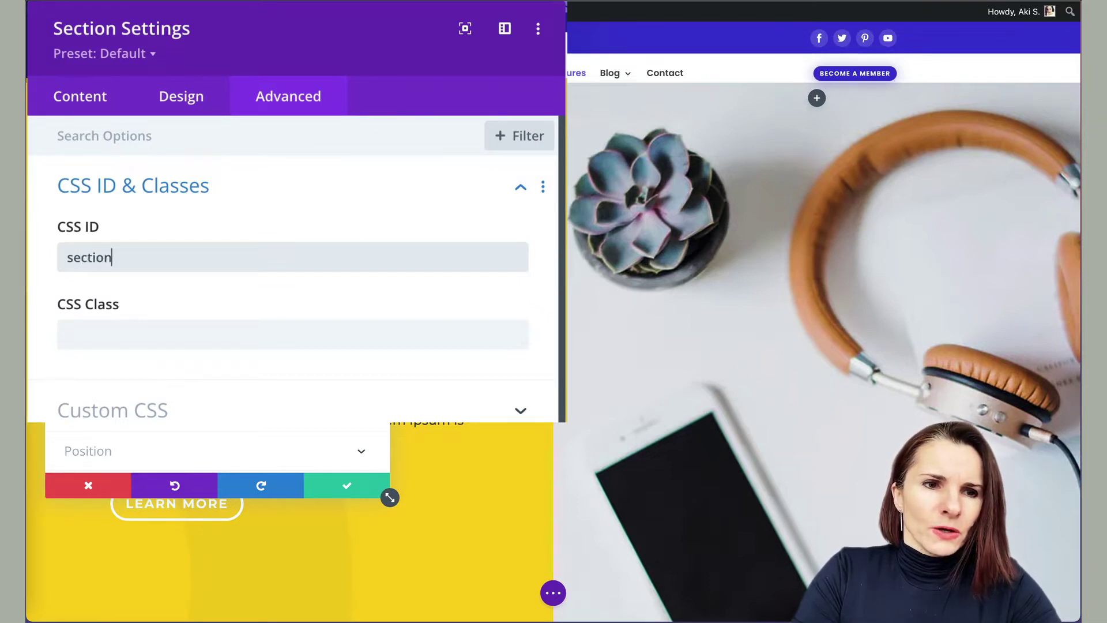
text(1)
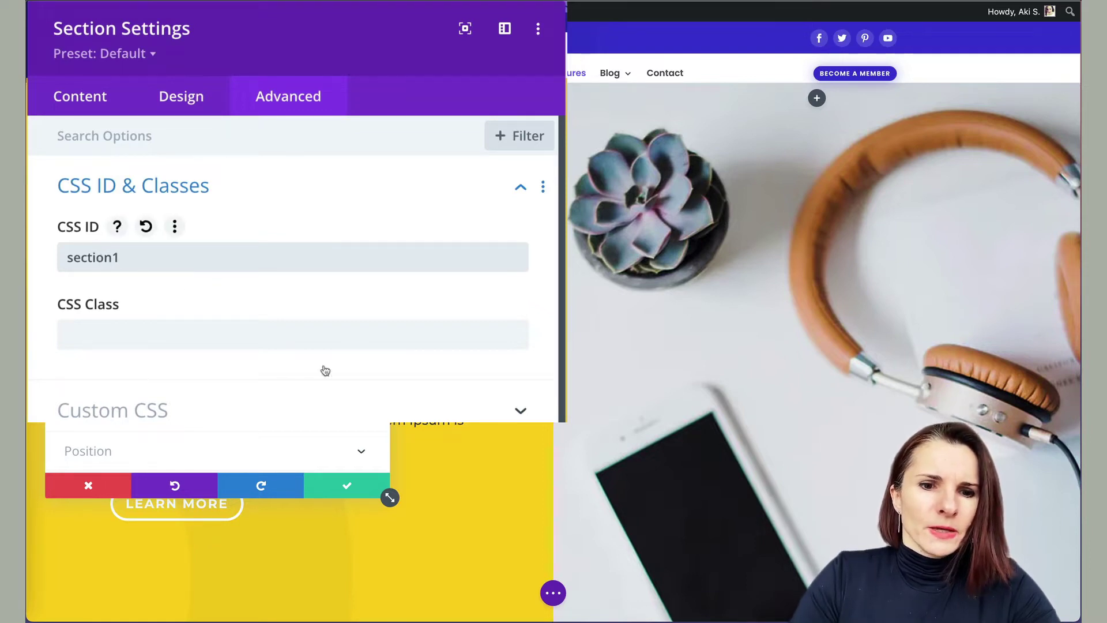
click(347, 485)
Step: Assign the CSS ID "section2" to the "What We Do" section and save its settings
scroll(347, 485, down, 8)
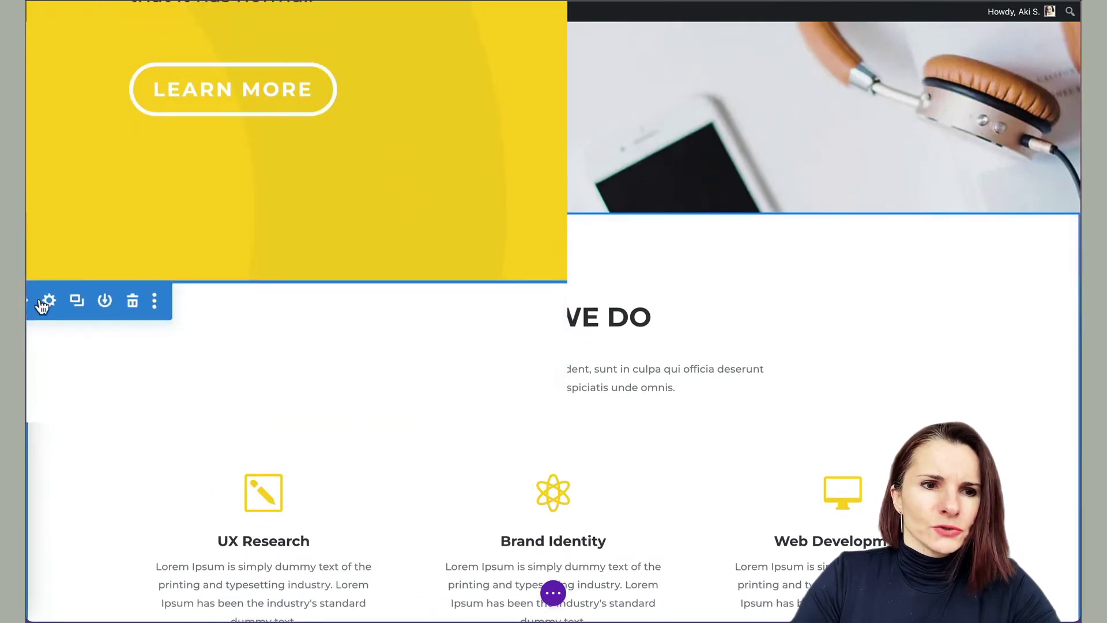
click(49, 299)
click(287, 104)
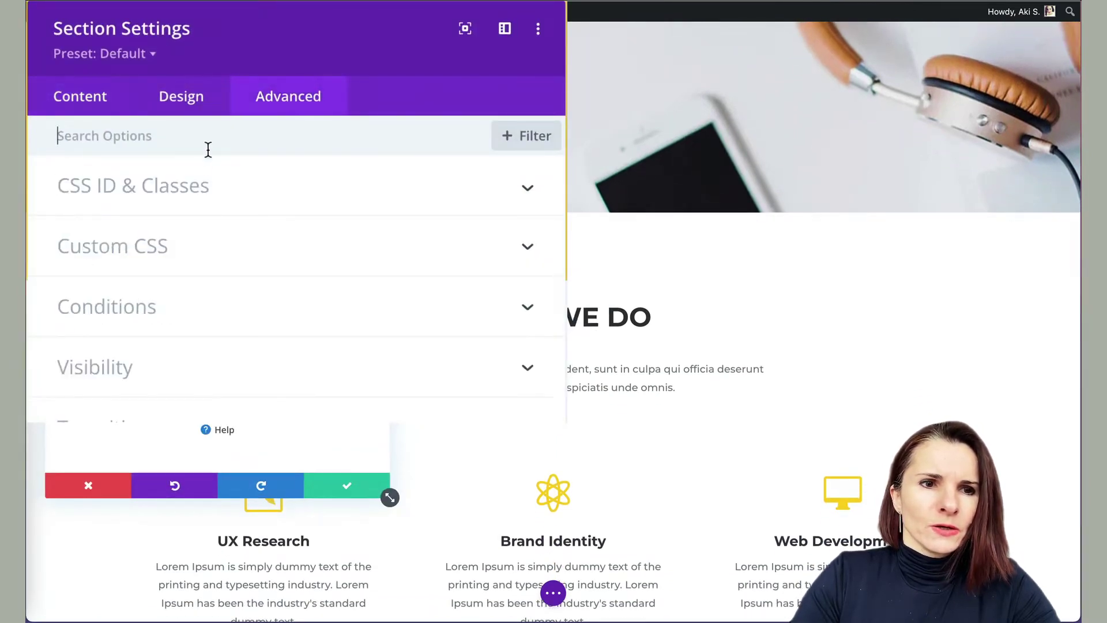
click(170, 196)
click(123, 252)
text(sec)
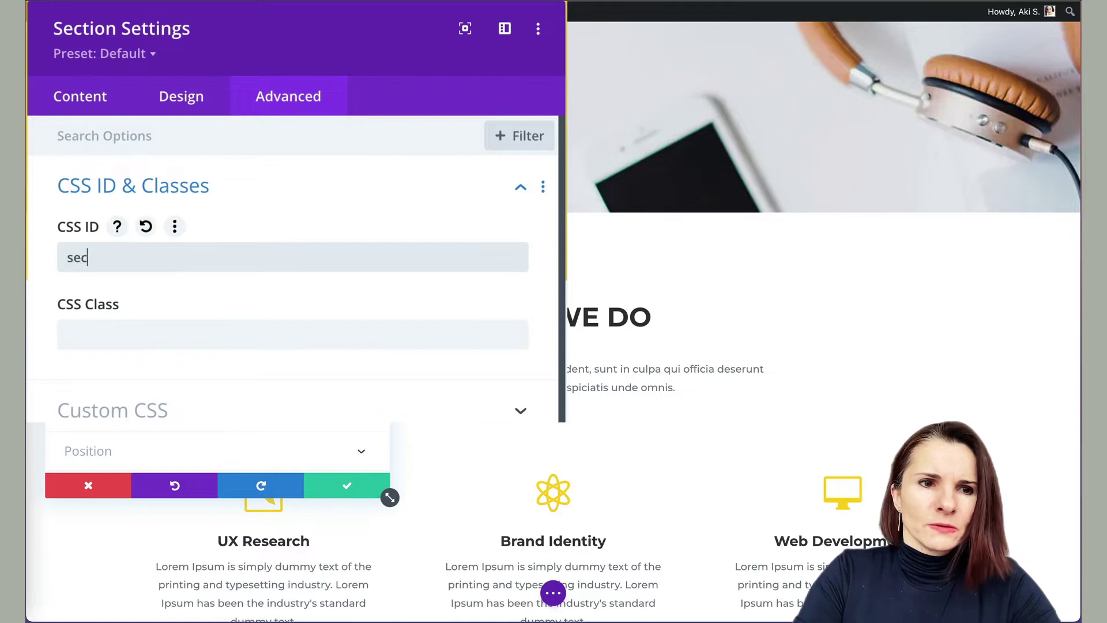
text(tion2)
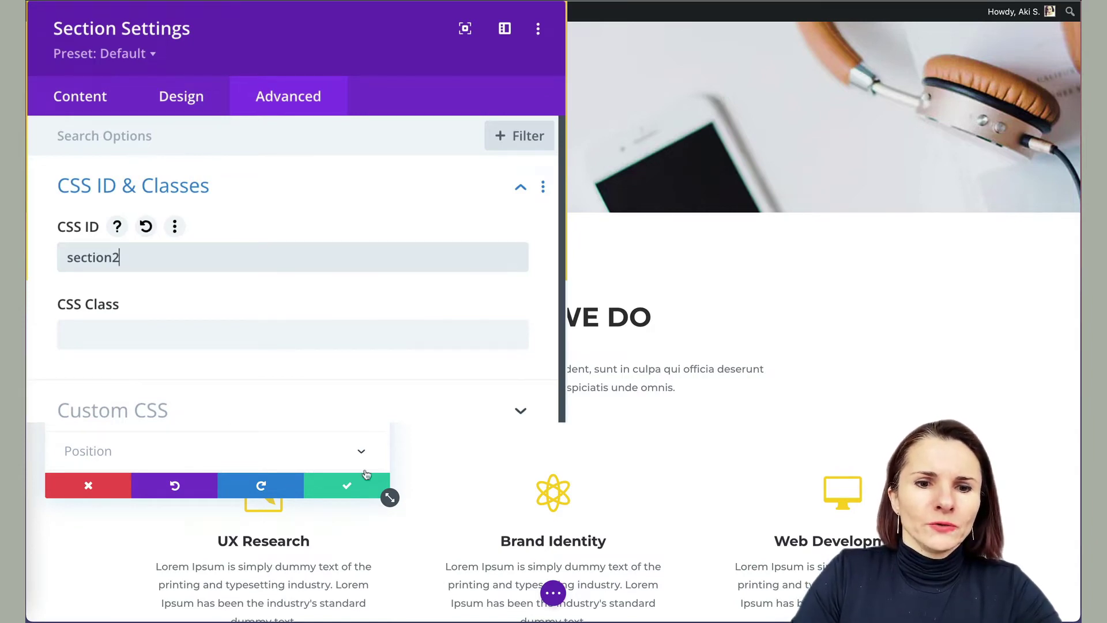
click(347, 486)
Step: Assign the CSS ID "section3" to the yellow section with the project and client counters and save its settings
scroll(345, 486, down, 10)
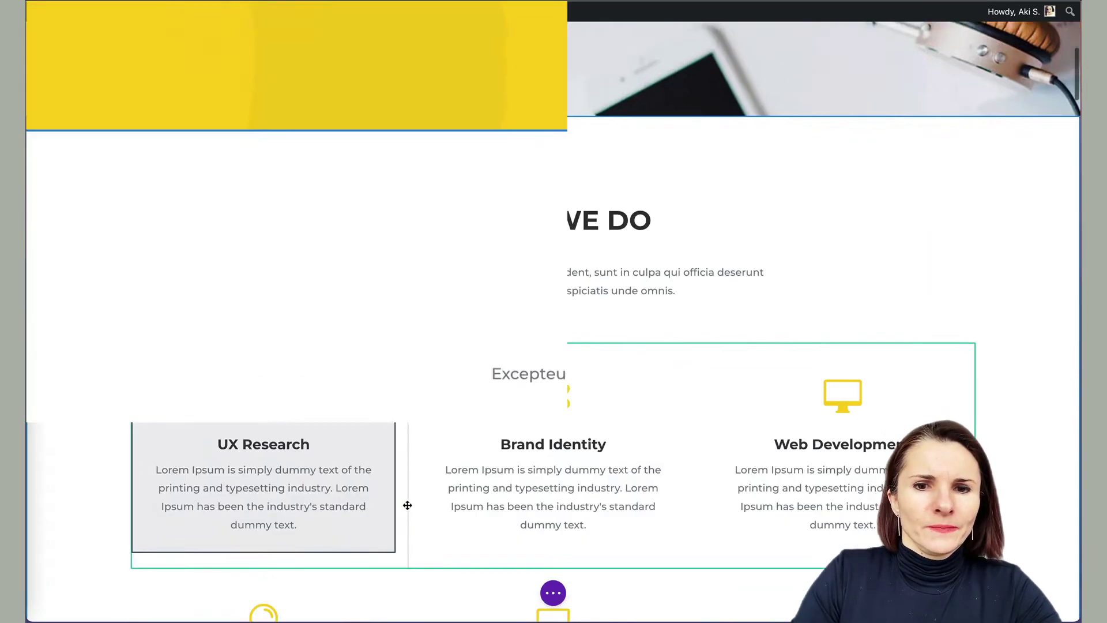
scroll(407, 509, down, 10)
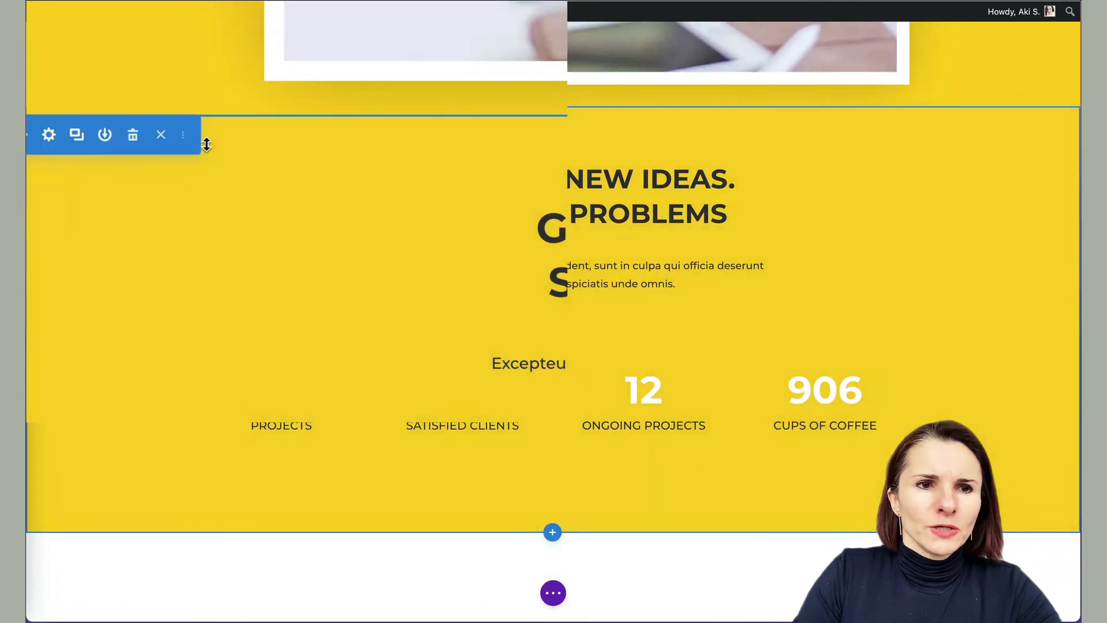
click(49, 134)
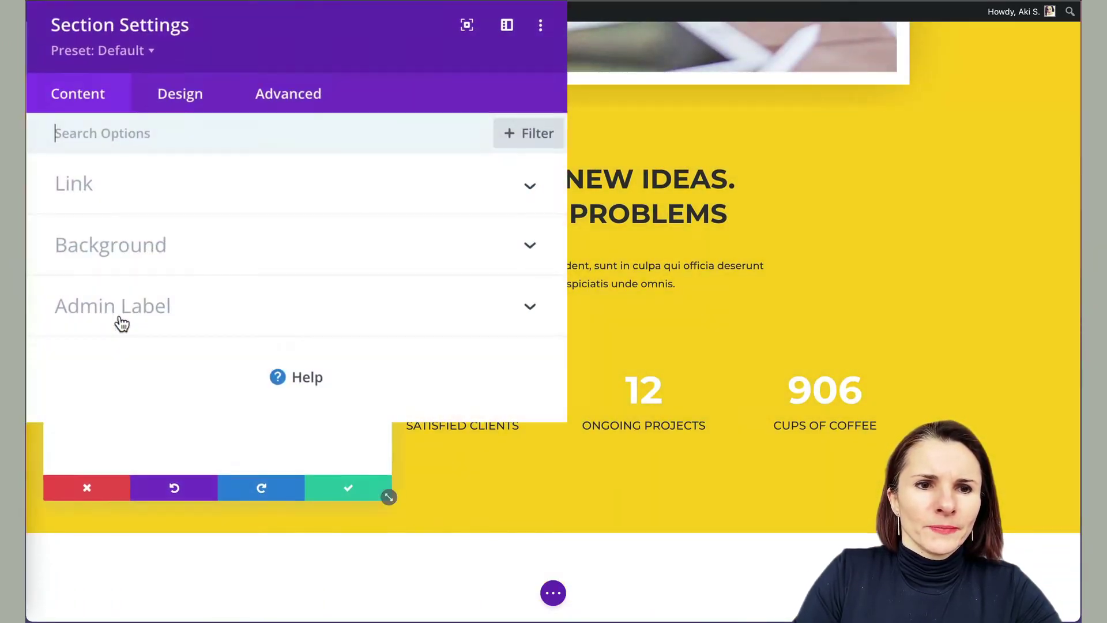
click(299, 97)
click(167, 202)
click(146, 257)
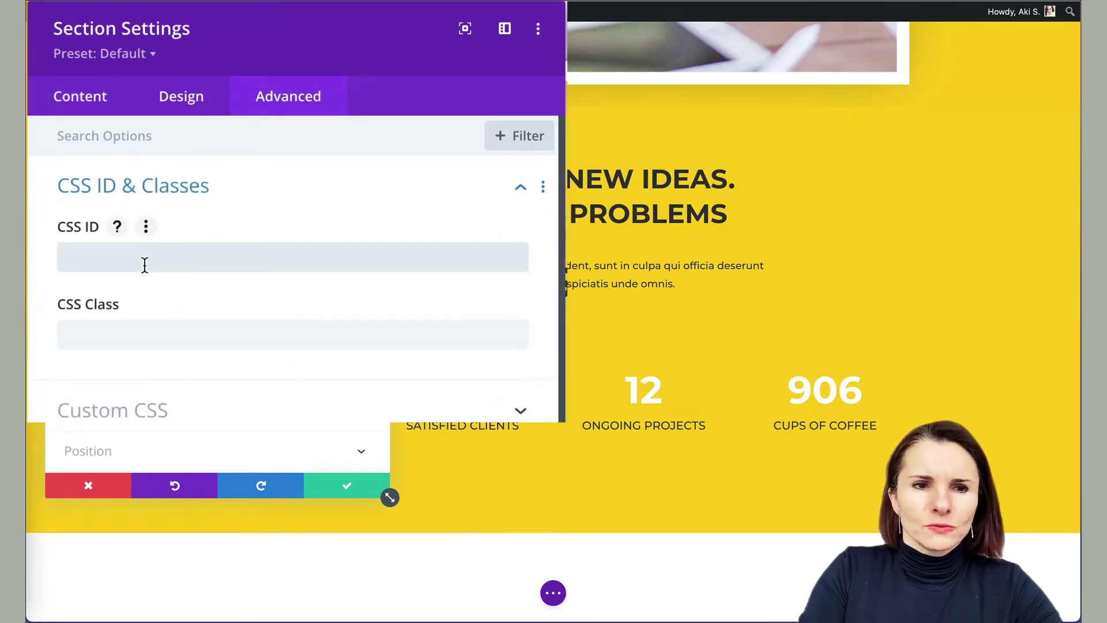
text(section3)
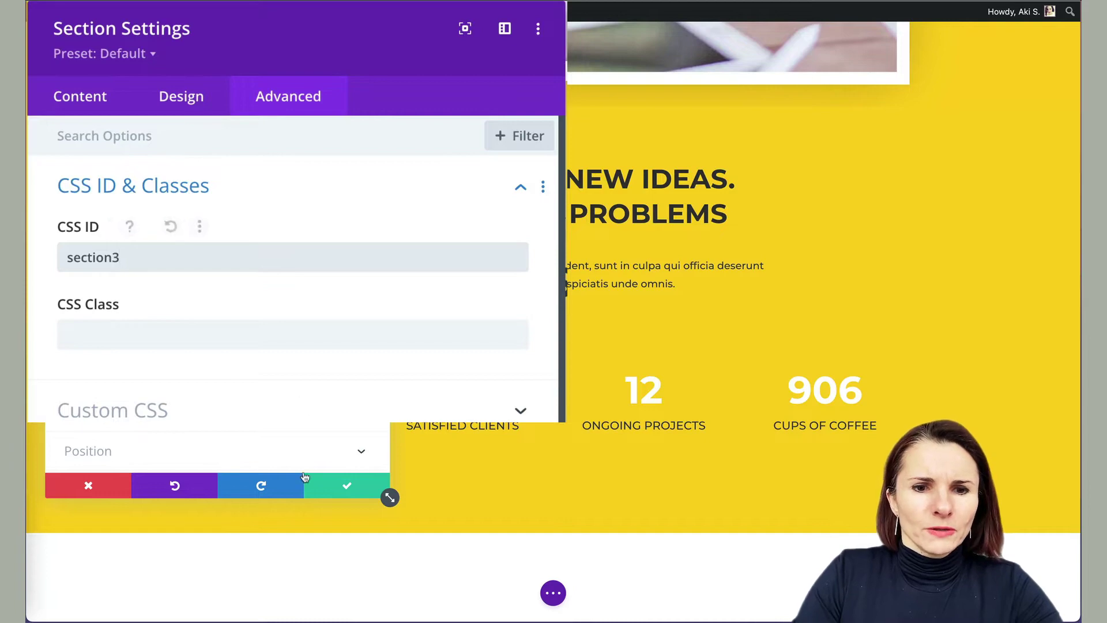
click(347, 485)
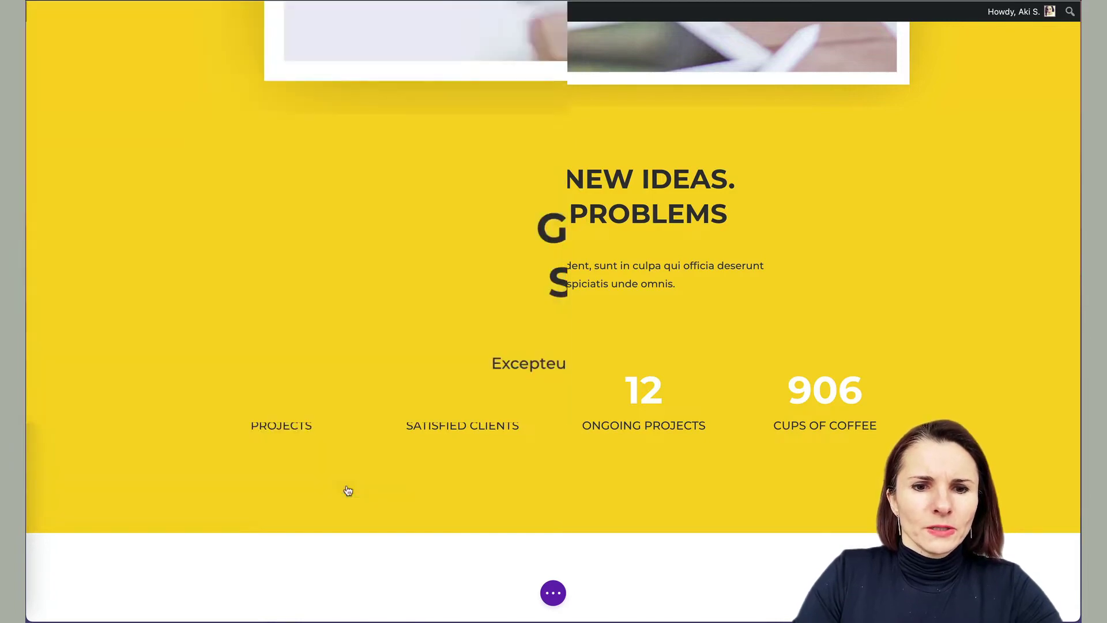
Step: Assign the CSS ID "section4" to the "Why We Are Different" section and save its settings
scroll(348, 491, down, 10)
scroll(346, 489, up, 2)
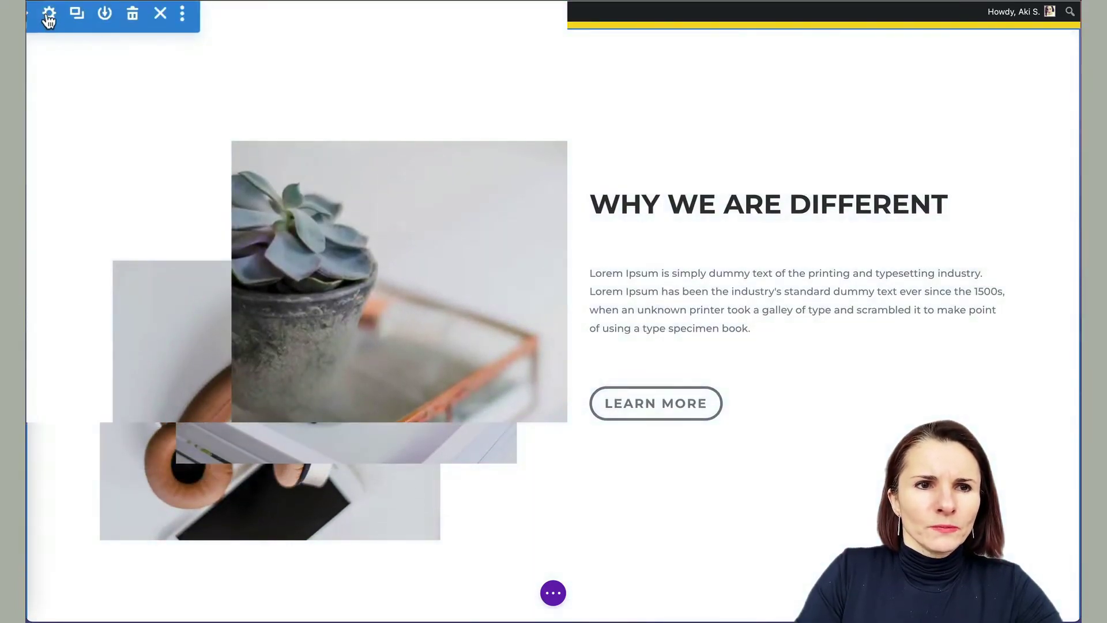
click(77, 11)
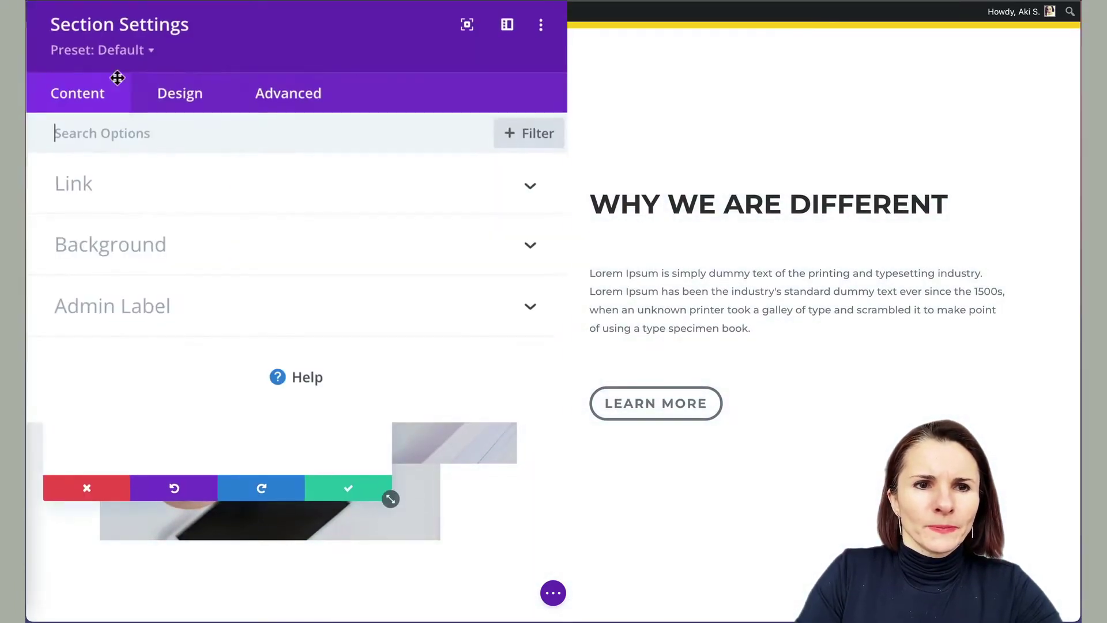
click(287, 98)
click(173, 193)
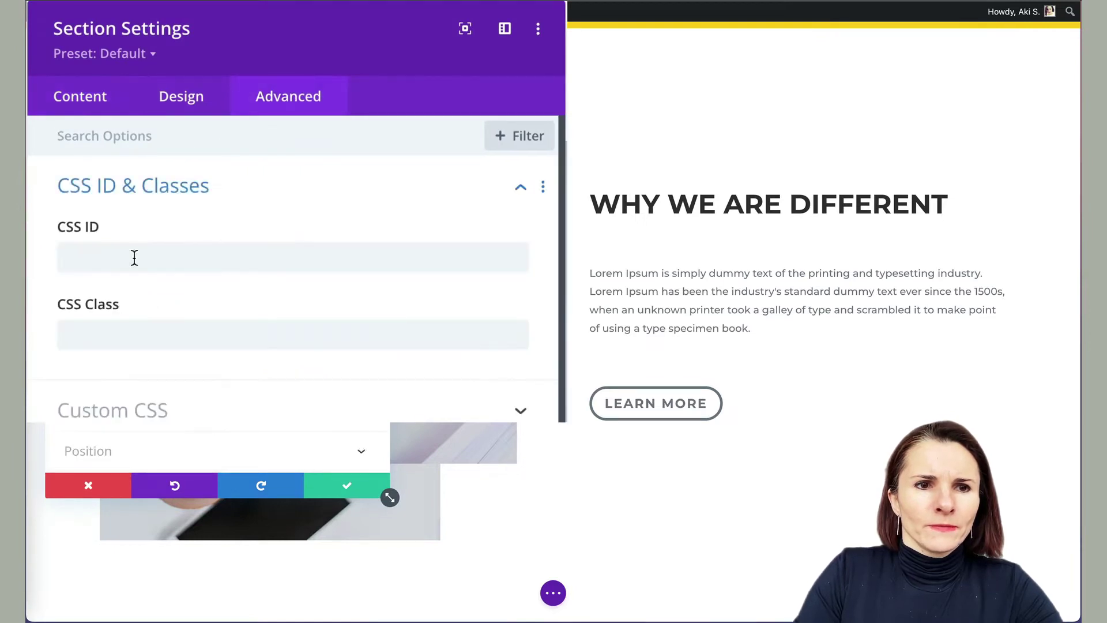
click(133, 257)
text(section)
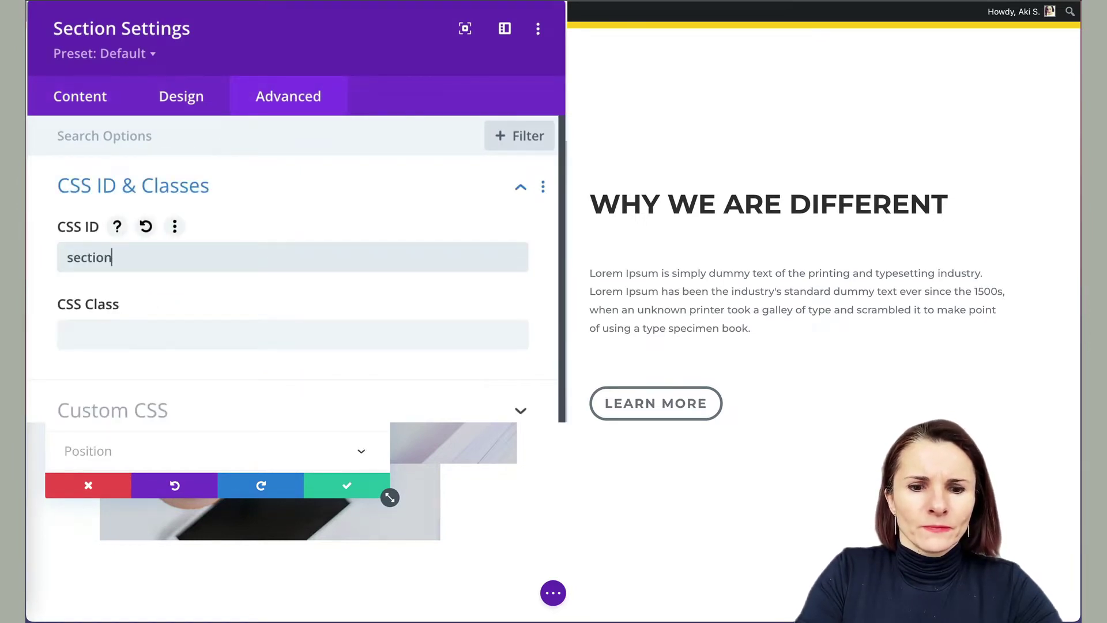
text(4)
click(347, 485)
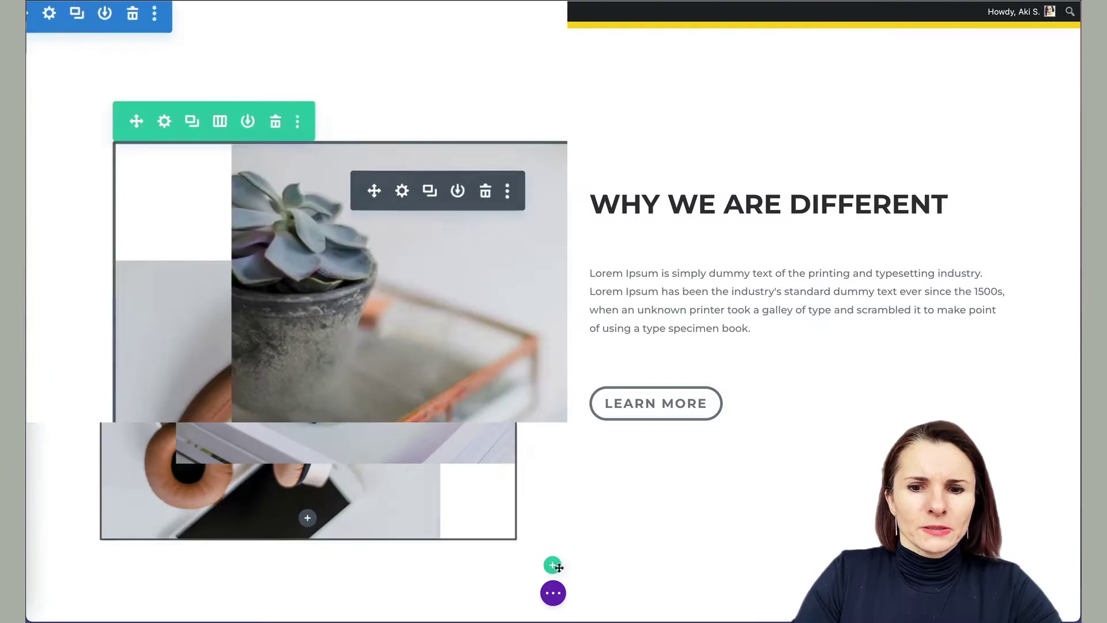
Step: Save the page with its new section IDs and exit the Visual Builder
click(554, 594)
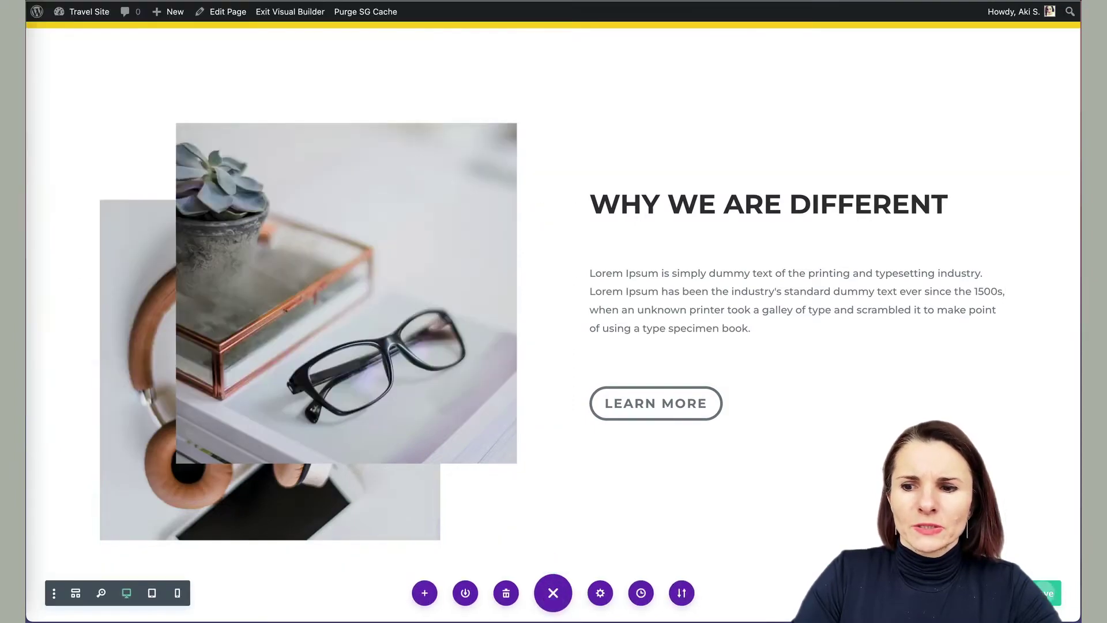
scroll(622, 234, up, 20)
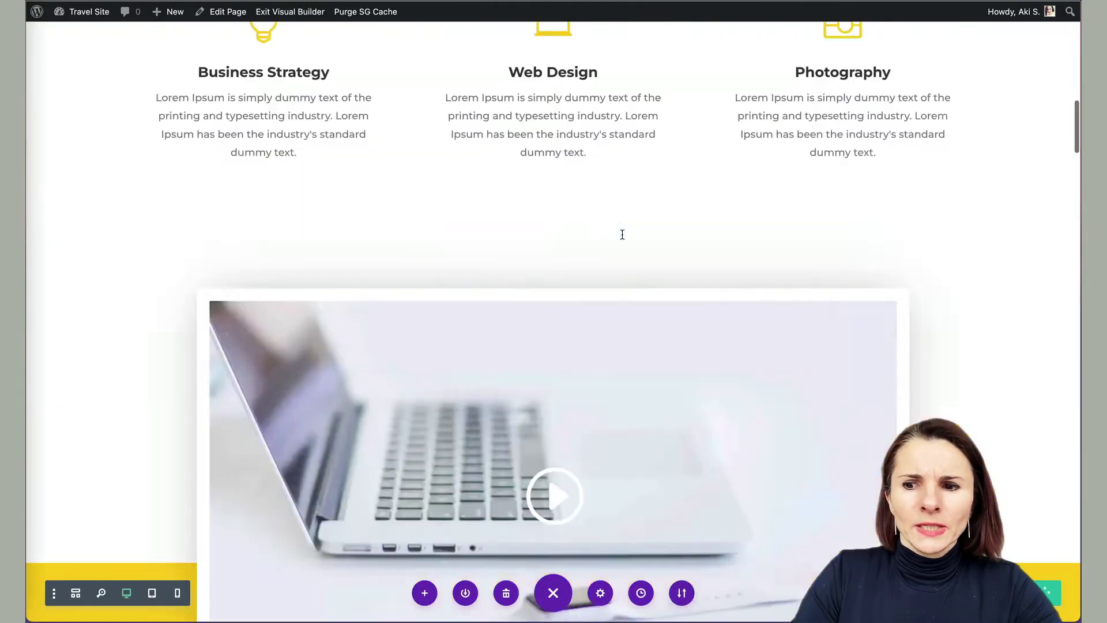
scroll(622, 234, up, 2)
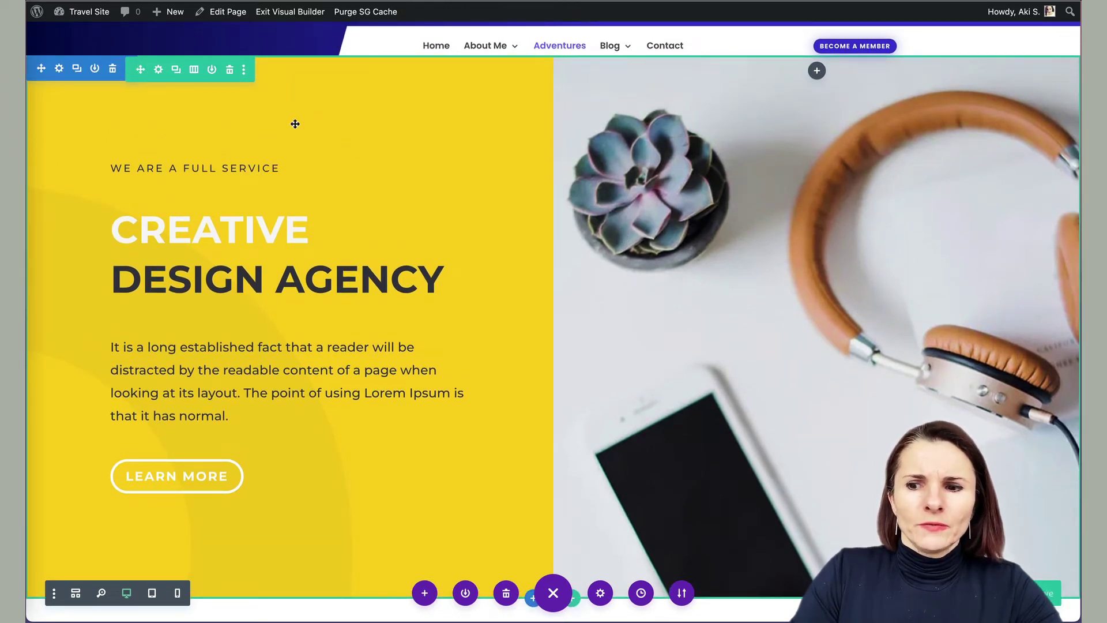
click(291, 16)
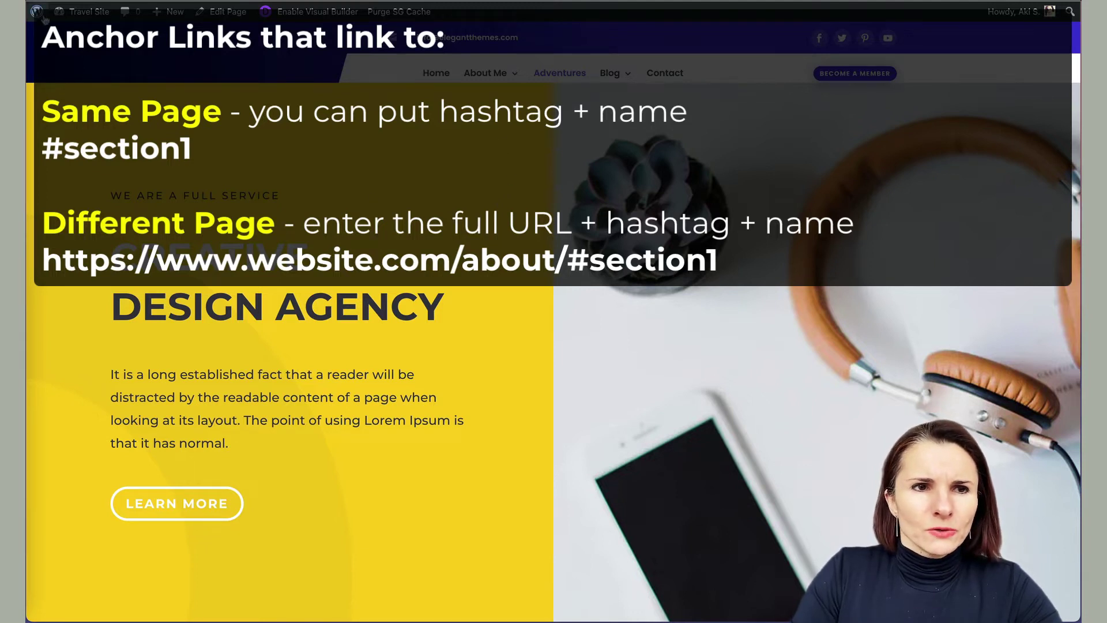
Step: Go to the WordPress admin area and open the site's menu editor
mouse_move(42, 17)
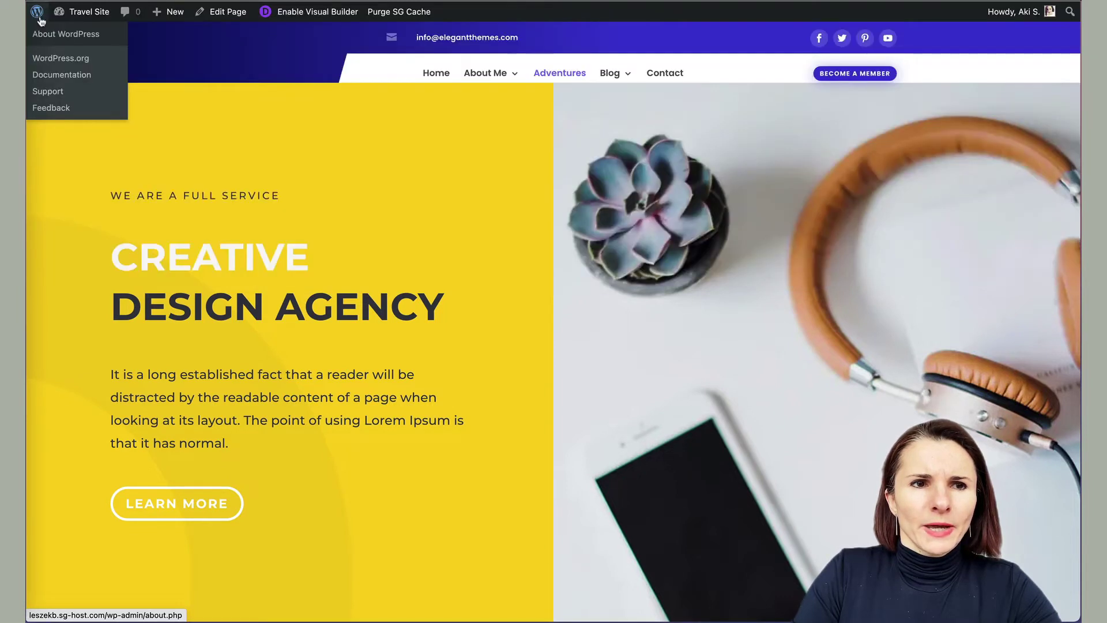
click(50, 35)
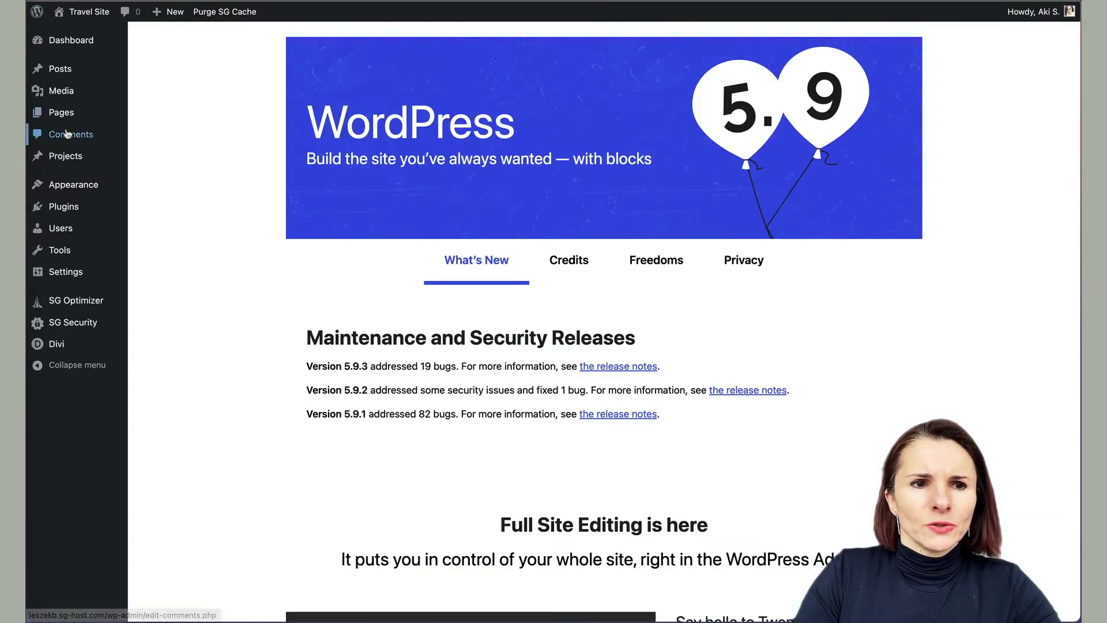
mouse_move(77, 191)
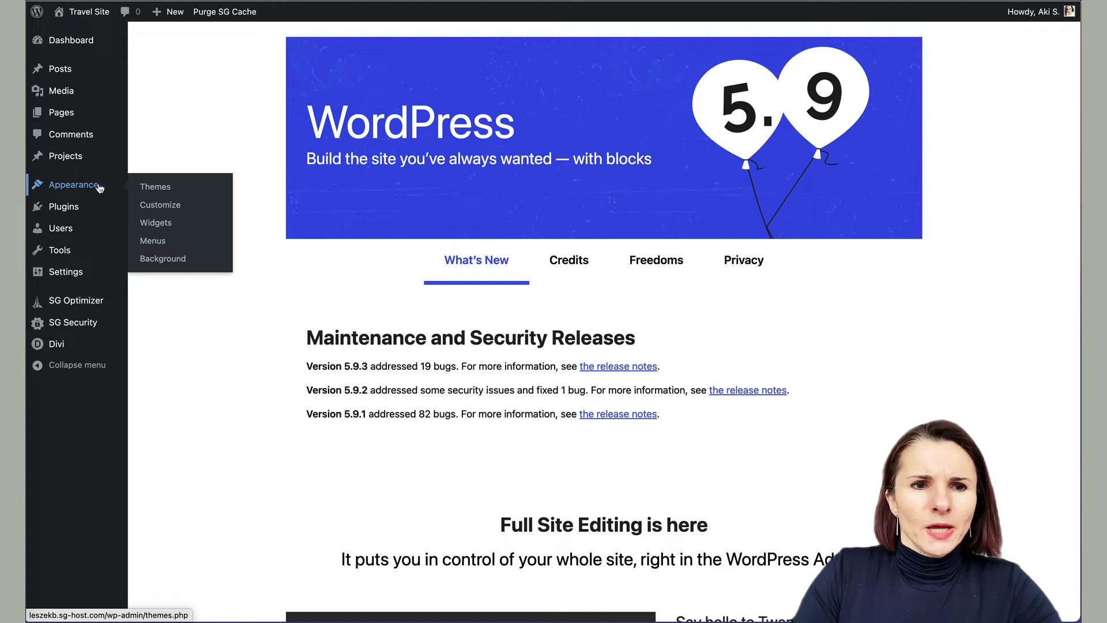
click(155, 242)
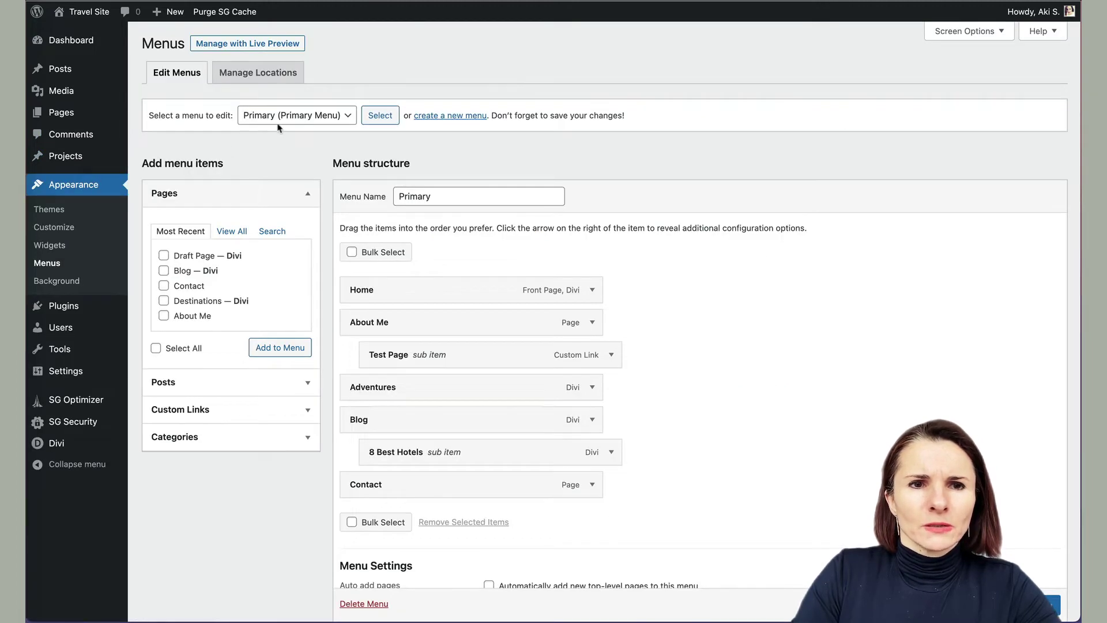
Step: Create a new navigation menu named "Sections" without assigning it a display location
click(453, 117)
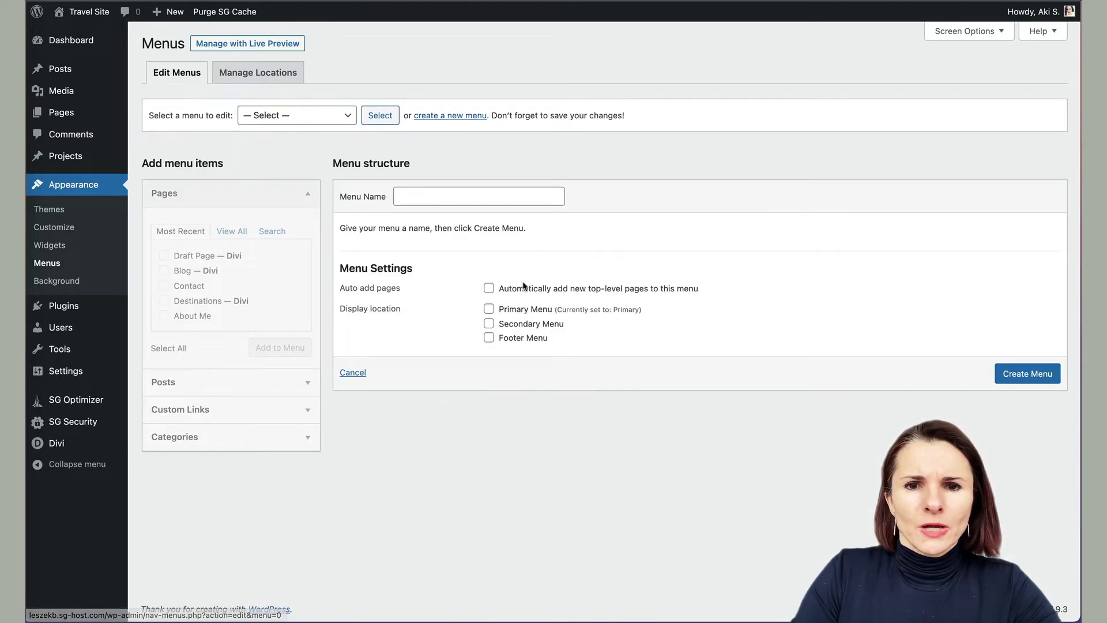
click(511, 196)
text(Seac)
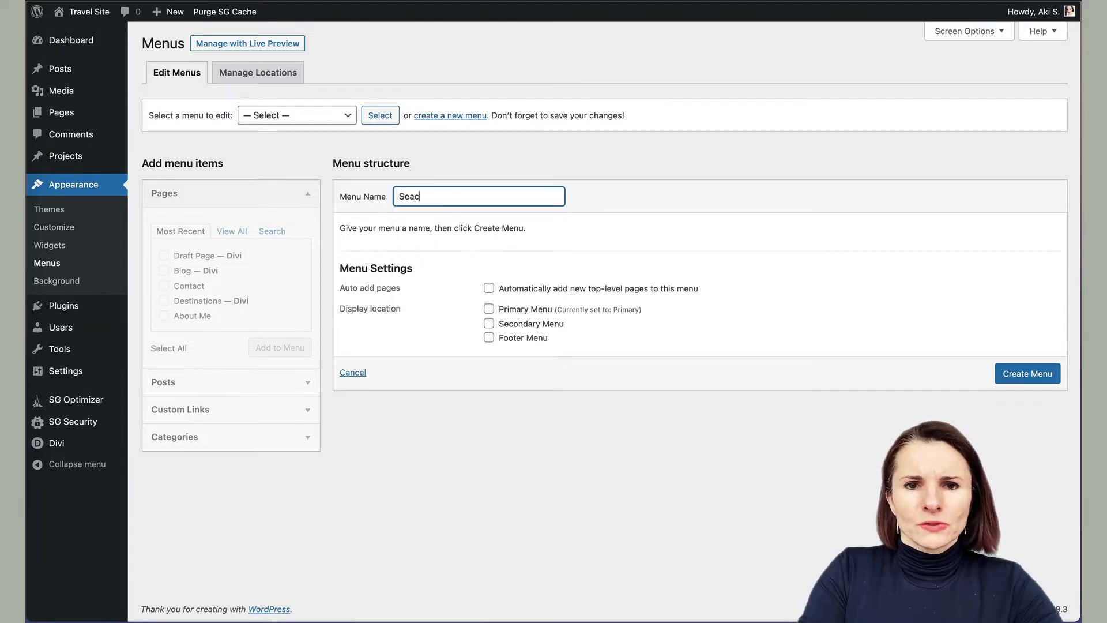
key(BackSpace)
key(BackSpace)
key(BackSpace)
text(ctions)
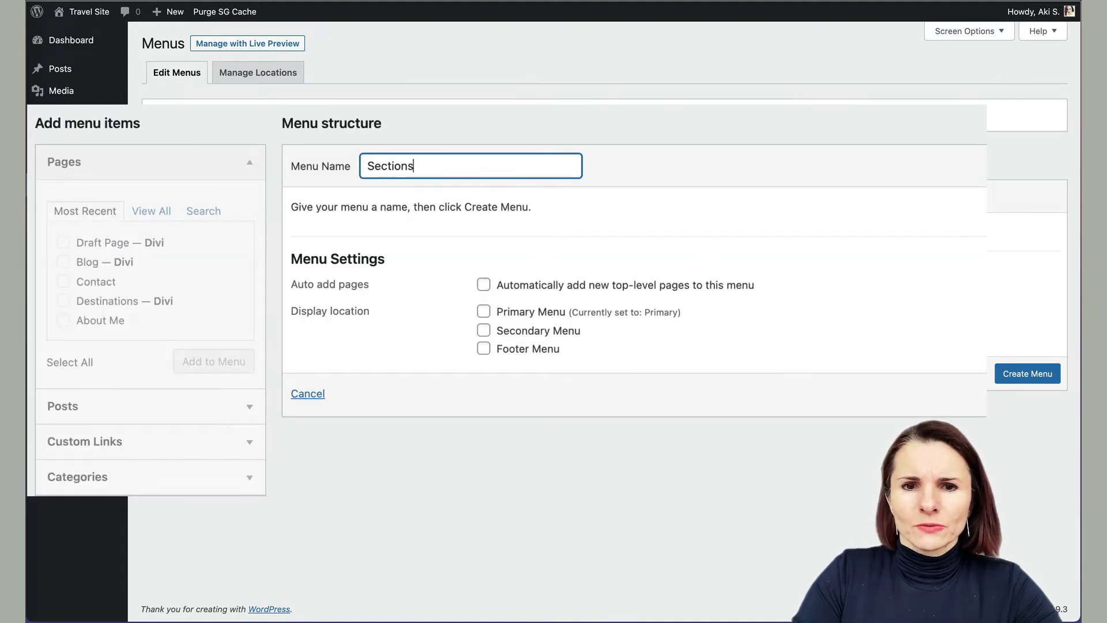
click(1007, 375)
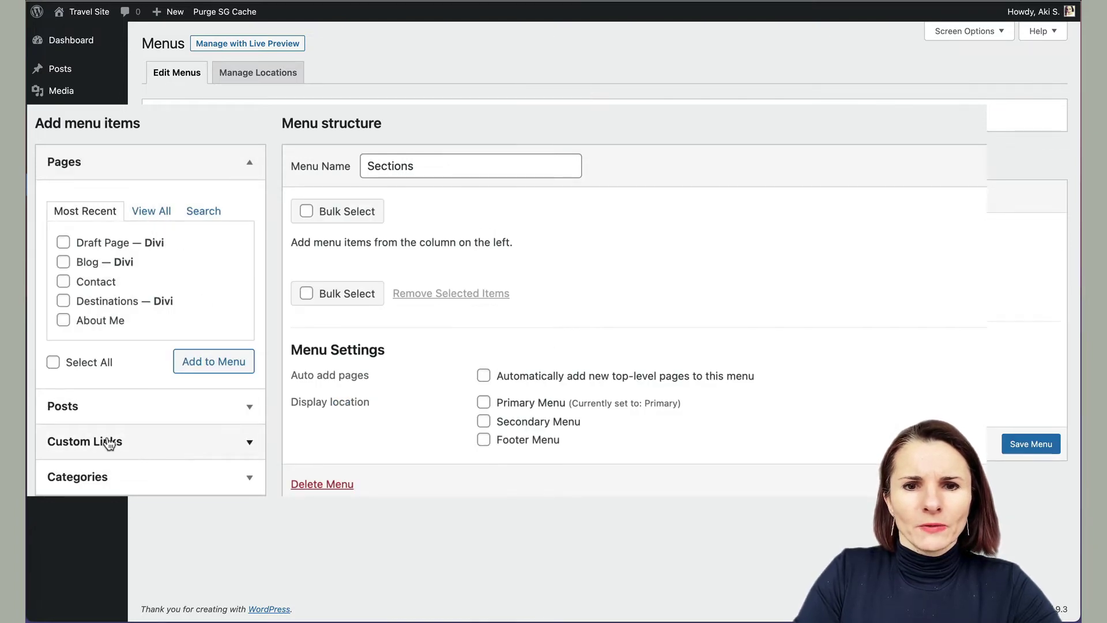
Step: Add a custom link labelled "Section 1" to the menu, using the copied destinations page URL followed by "#section1"
click(131, 446)
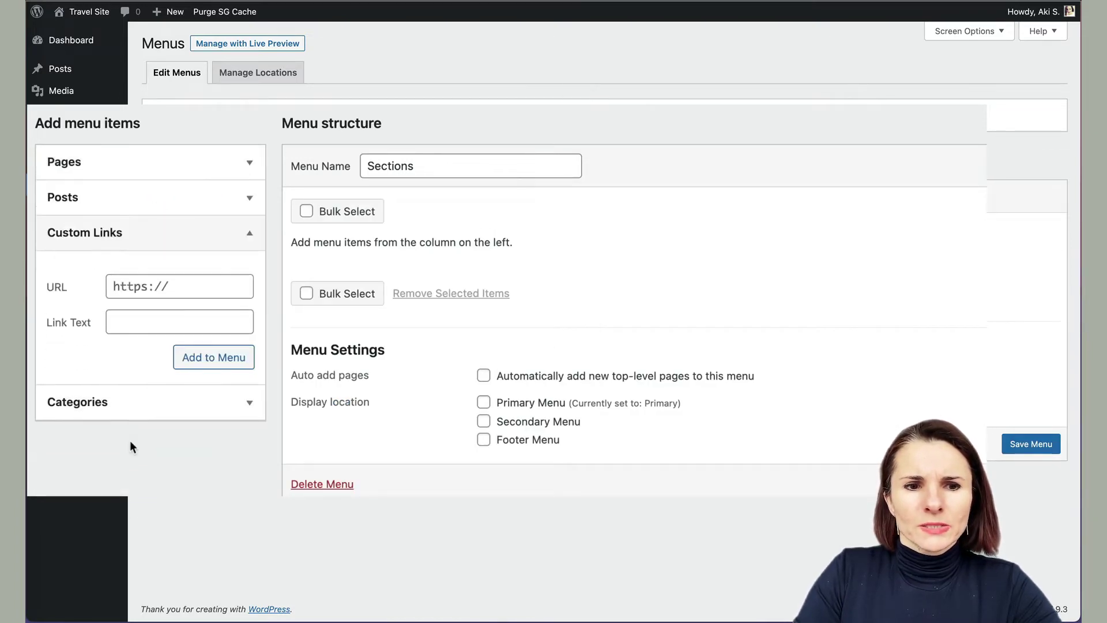
click(192, 288)
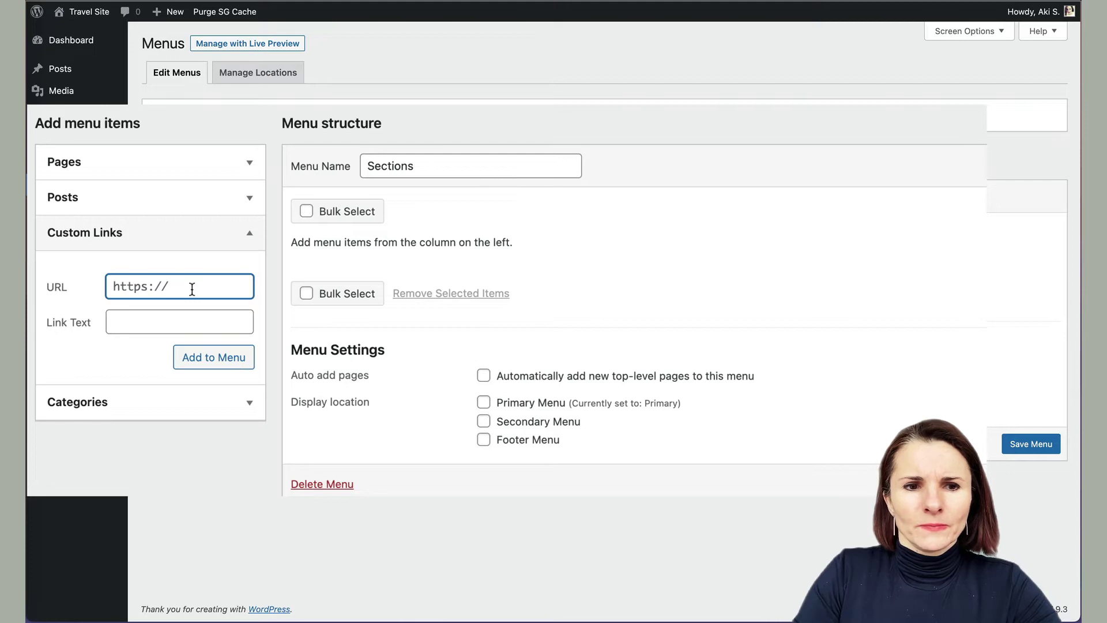
key(ctrl+v)
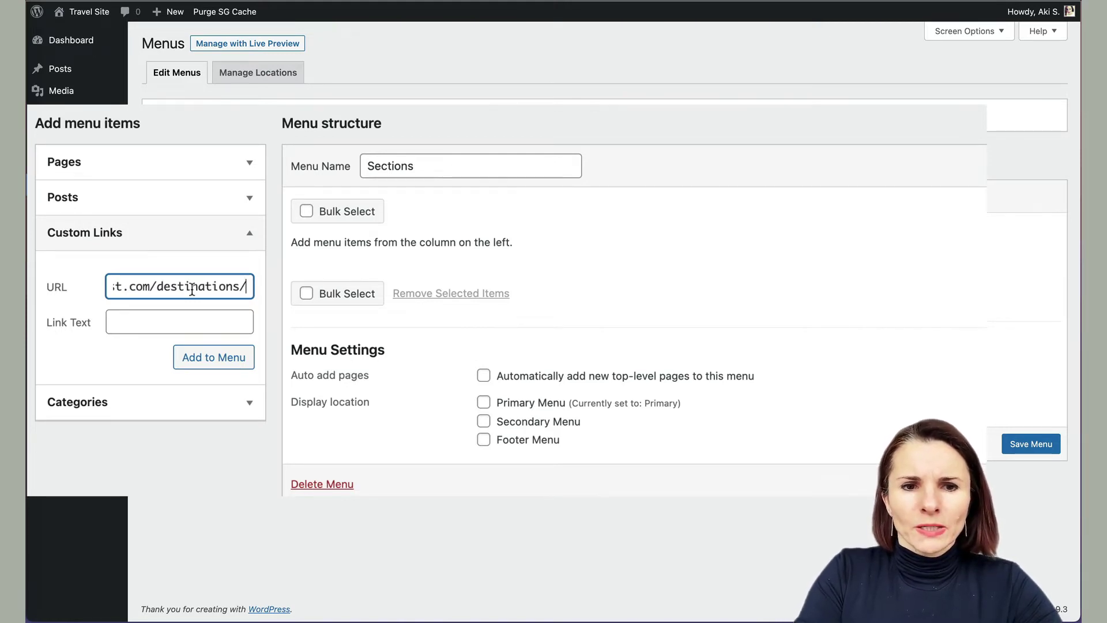
text(#)
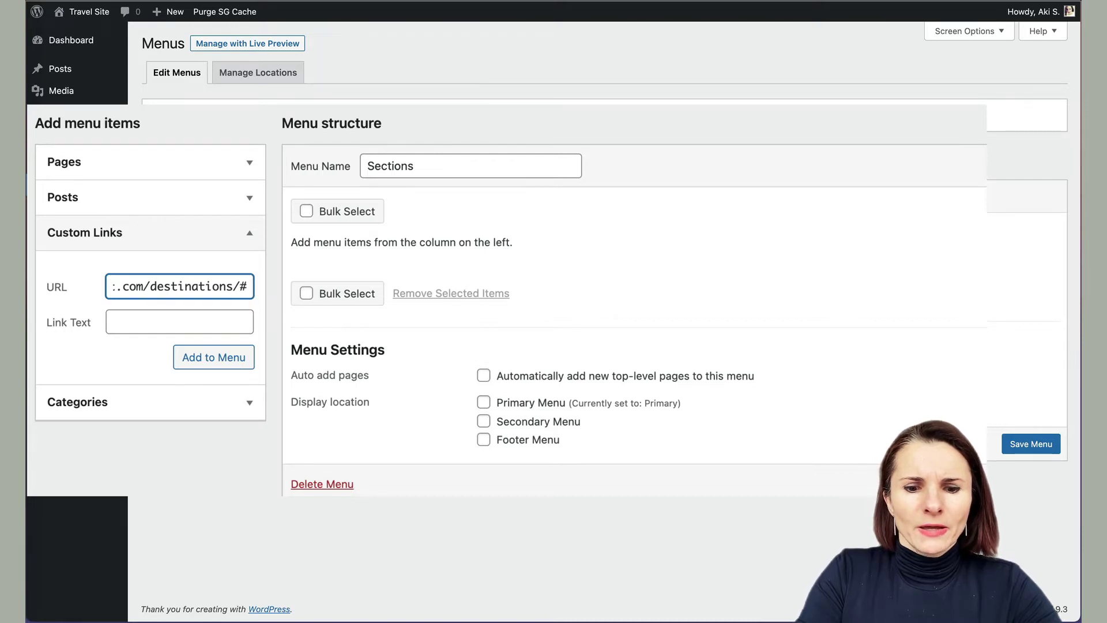
text(sec)
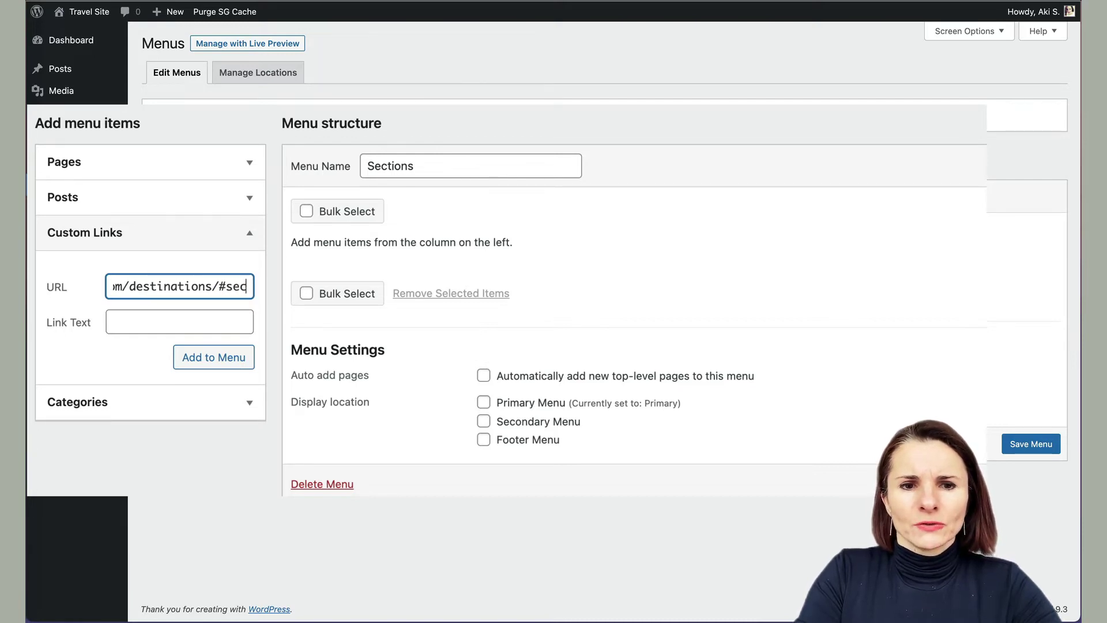
text(tion1)
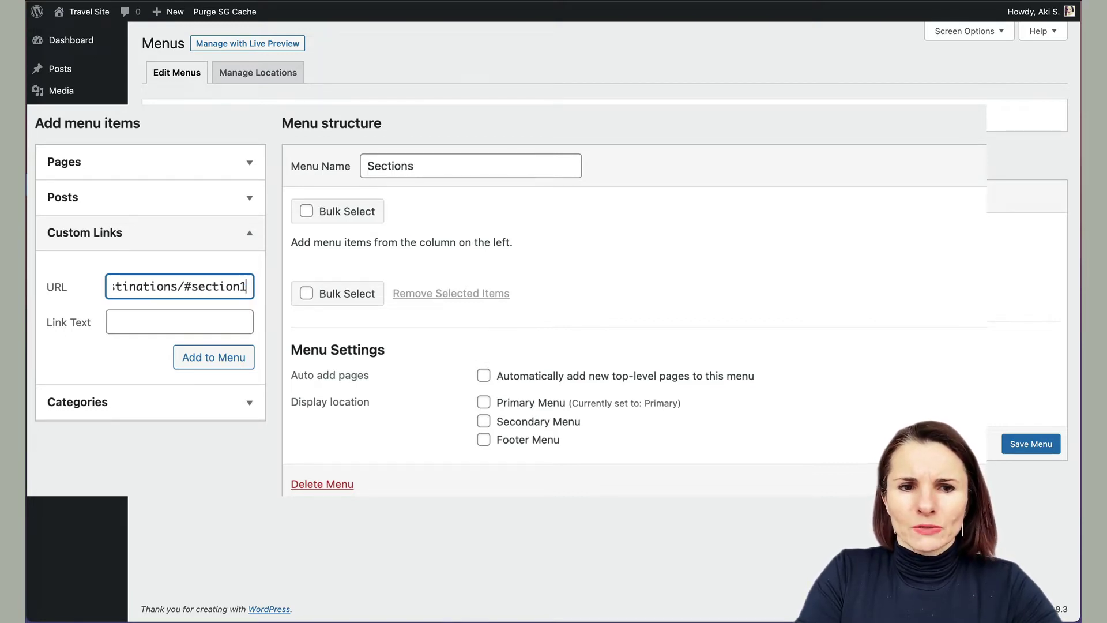
click(176, 323)
text(Section 1)
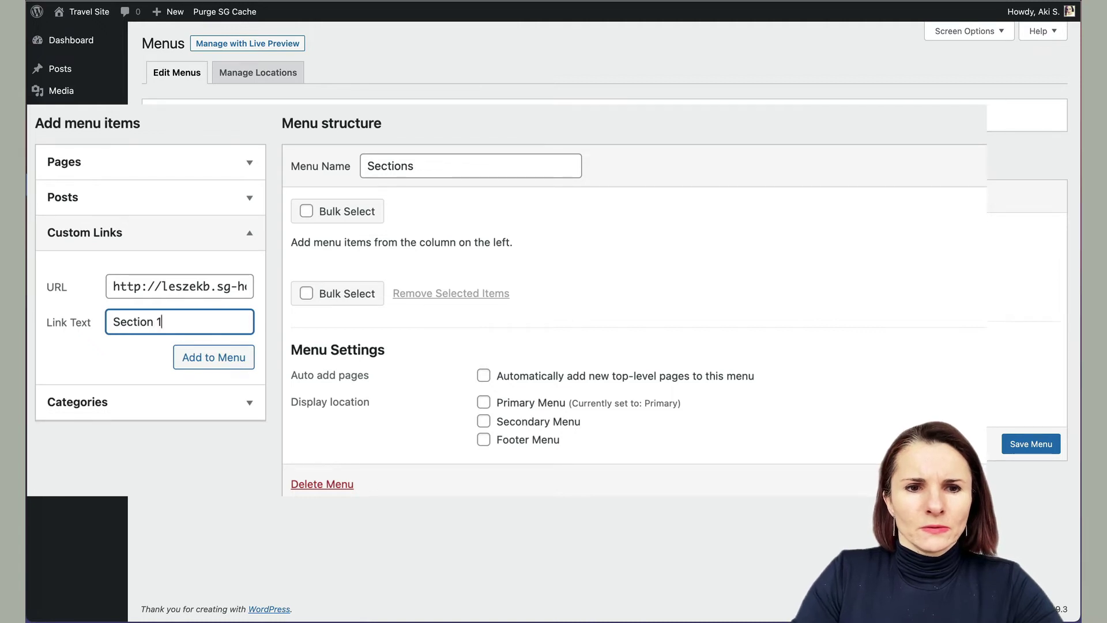
click(208, 362)
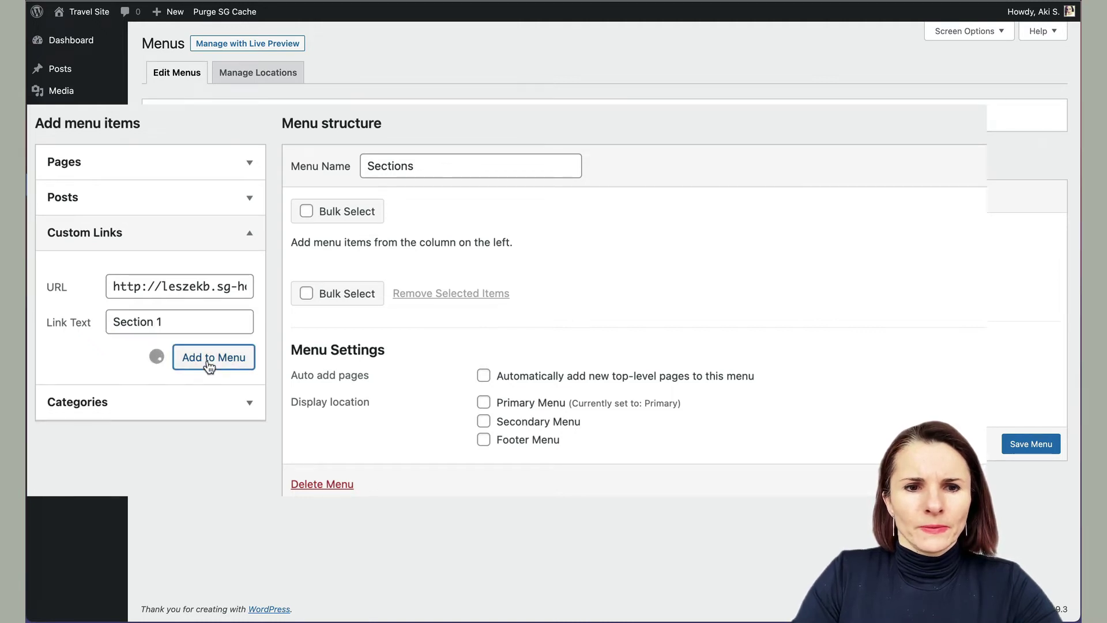
Step: Add a custom link labelled "Section 2" to the menu, using the destinations page URL followed by "#section2"
click(166, 288)
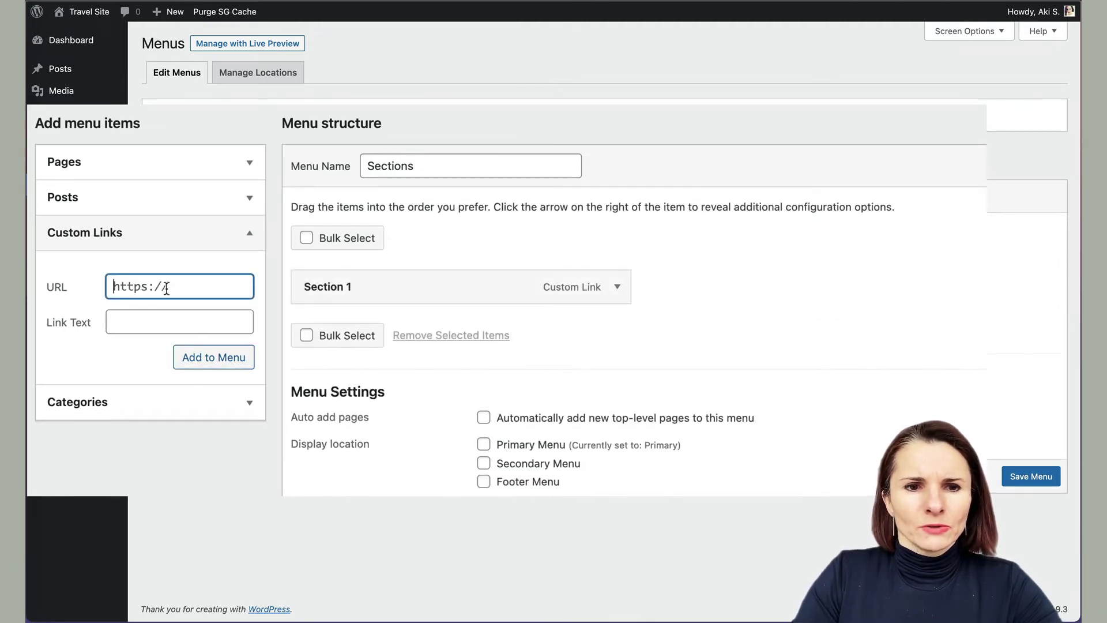
key(ctrl+v)
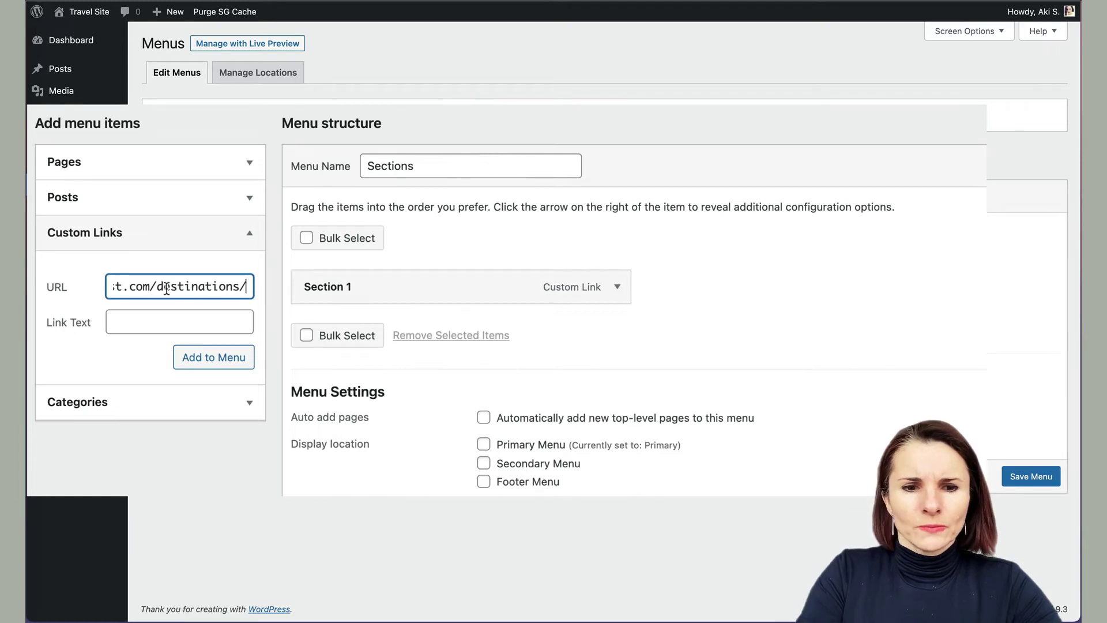
text(#section2)
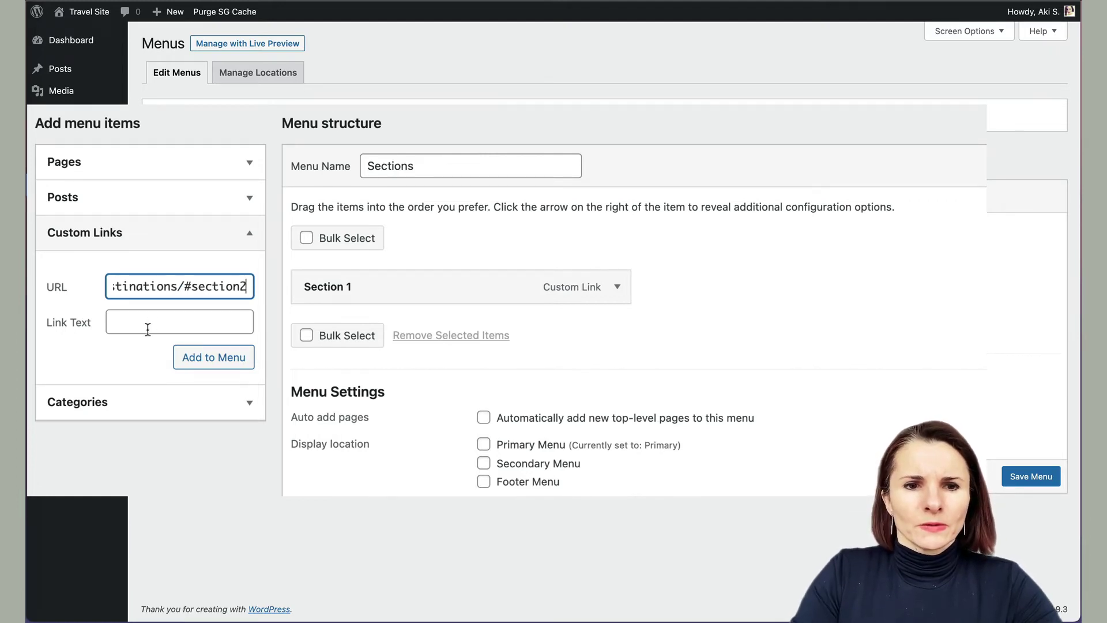
click(147, 328)
text(Section)
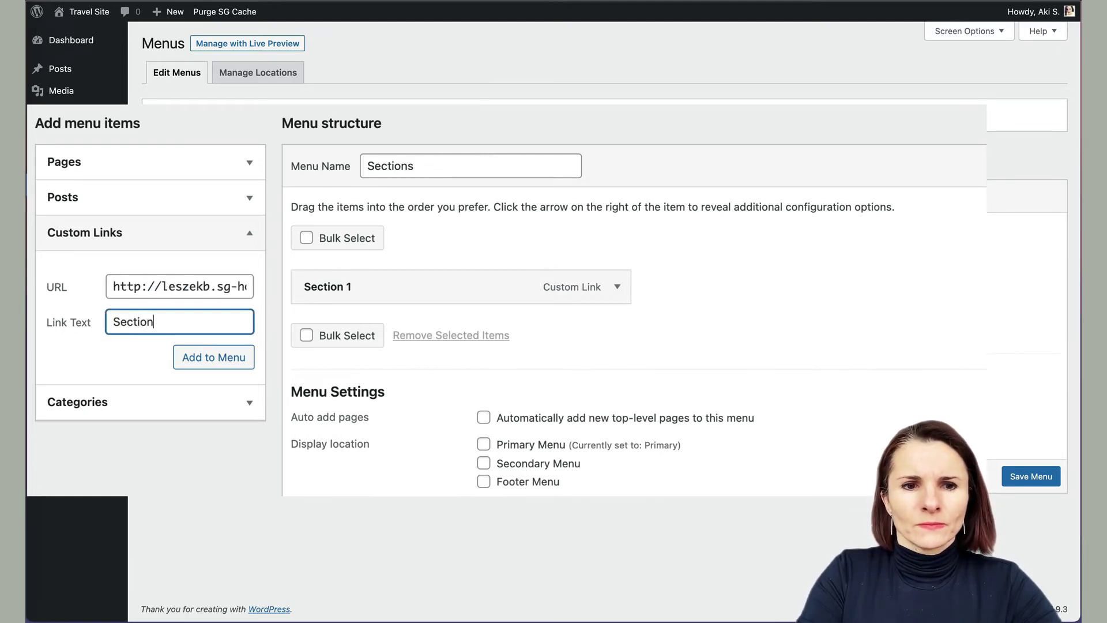
text(2)
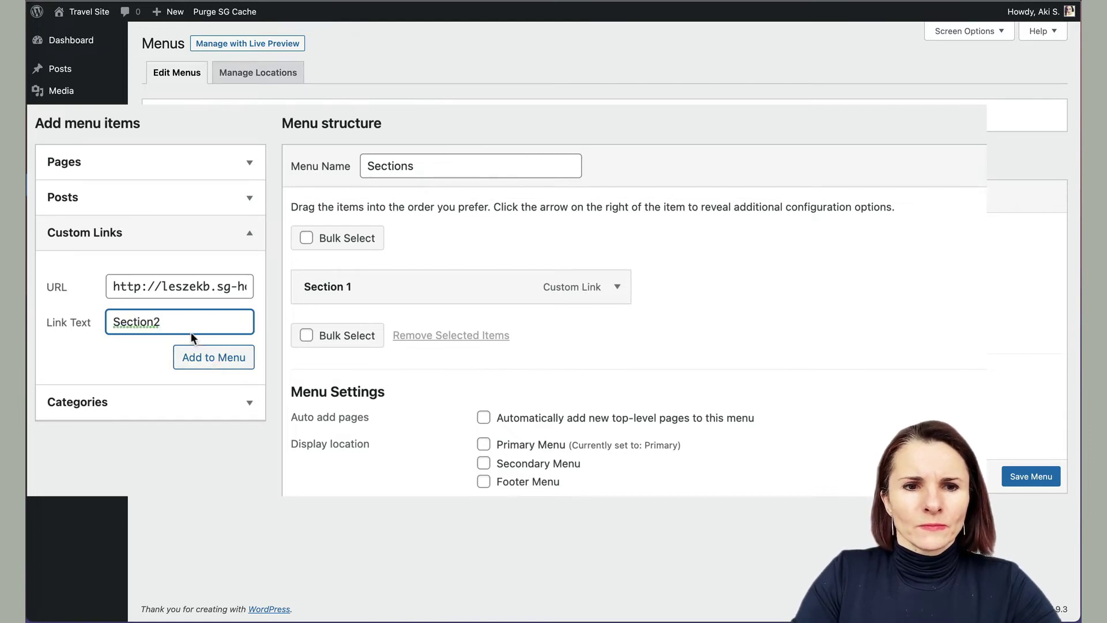
click(156, 322)
click(208, 357)
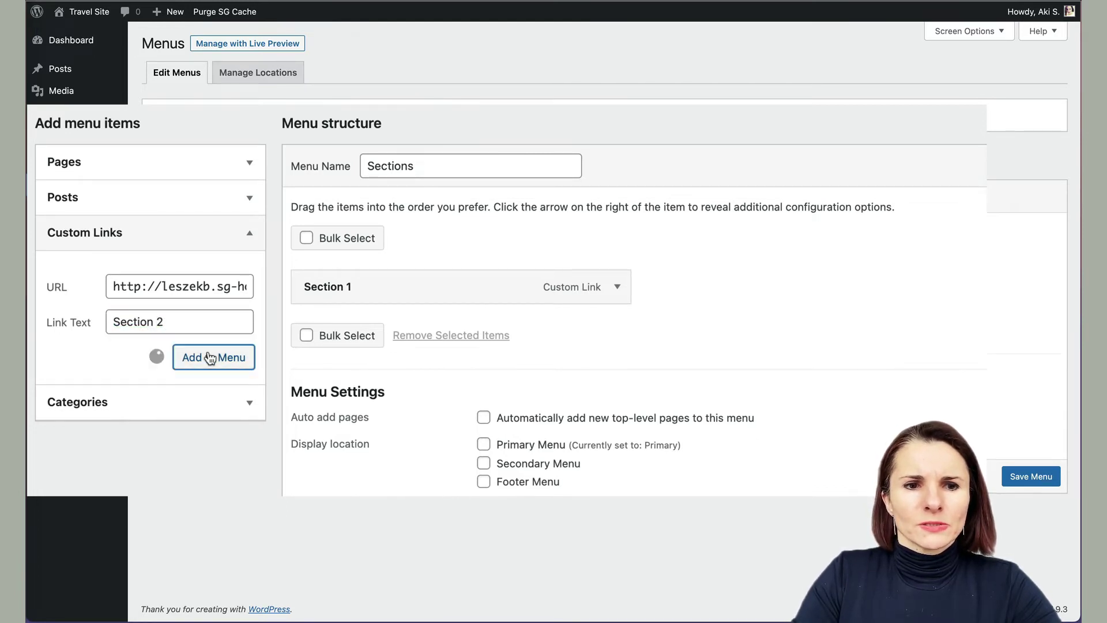
Step: Add a custom link labelled "Section 3" to the menu, using the destinations page URL followed by "#section3"
triple_click(173, 294)
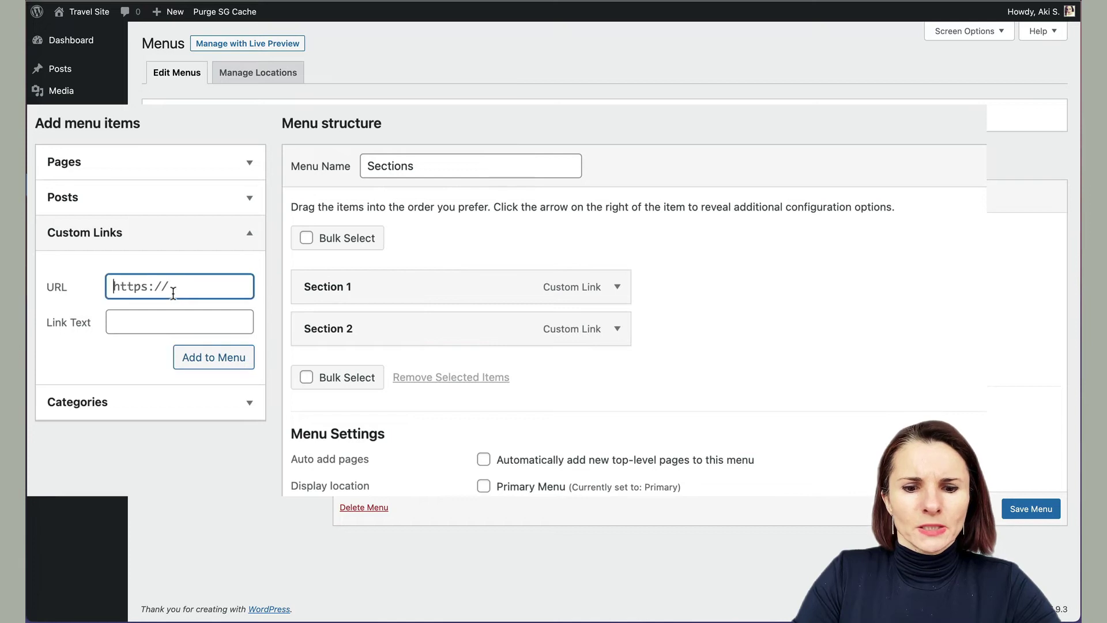
text(http://leszekb.sg-host.com/destinations/)
text(#section3)
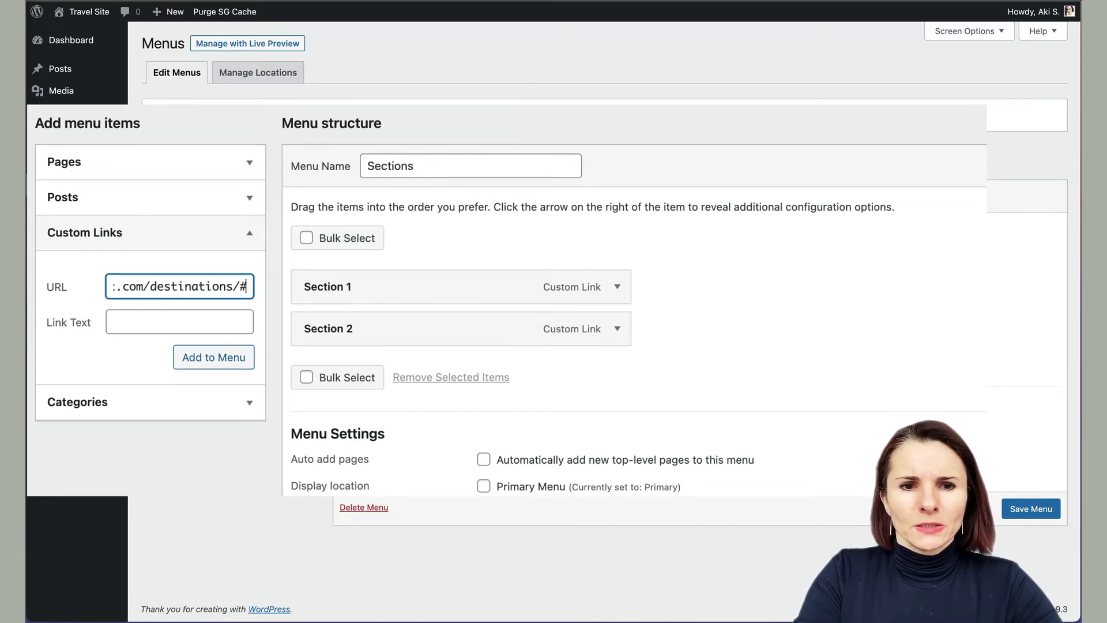
click(167, 317)
text(Section 3)
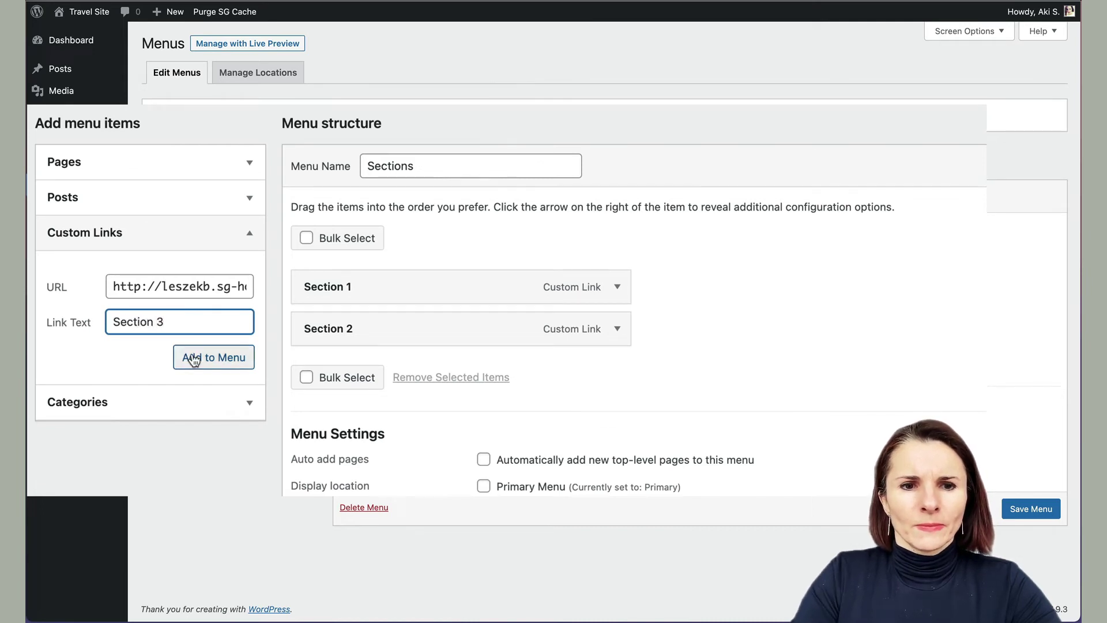
click(188, 355)
Step: Add a custom link labelled "Section 4" with the destinations page URL followed by "#section4", and save the Sections menu
click(168, 294)
key(ctrl+v)
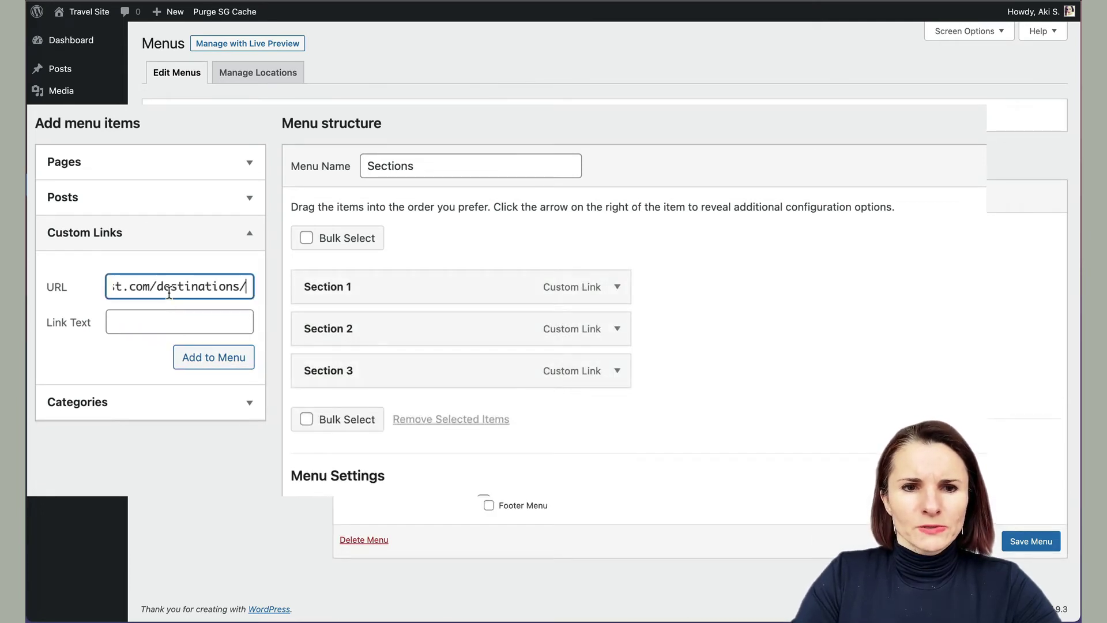
text(#section)
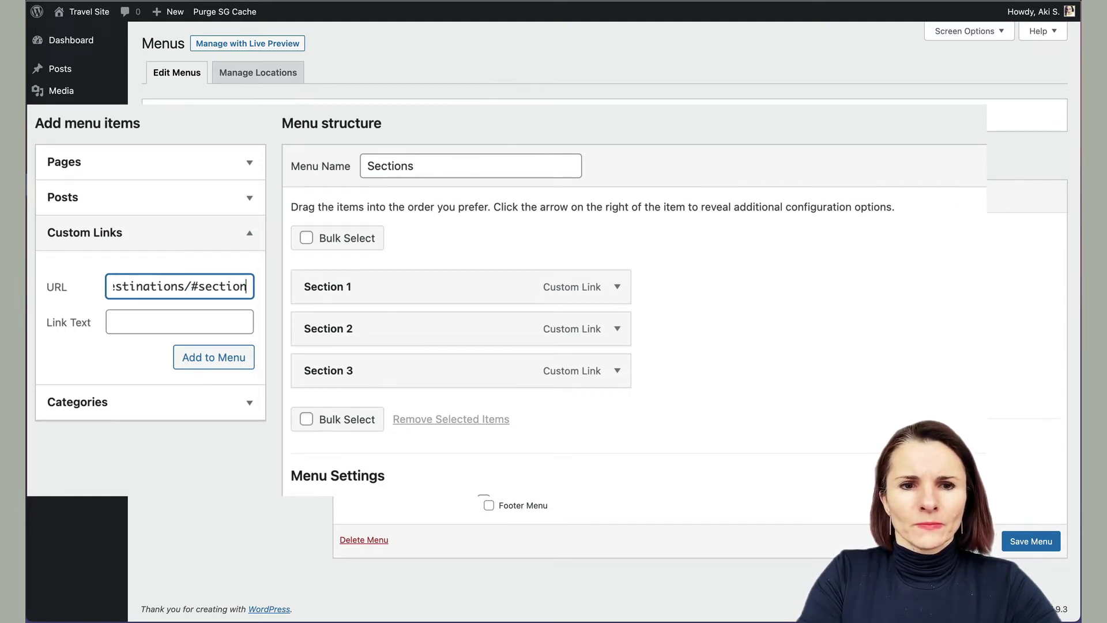
text(4)
click(157, 318)
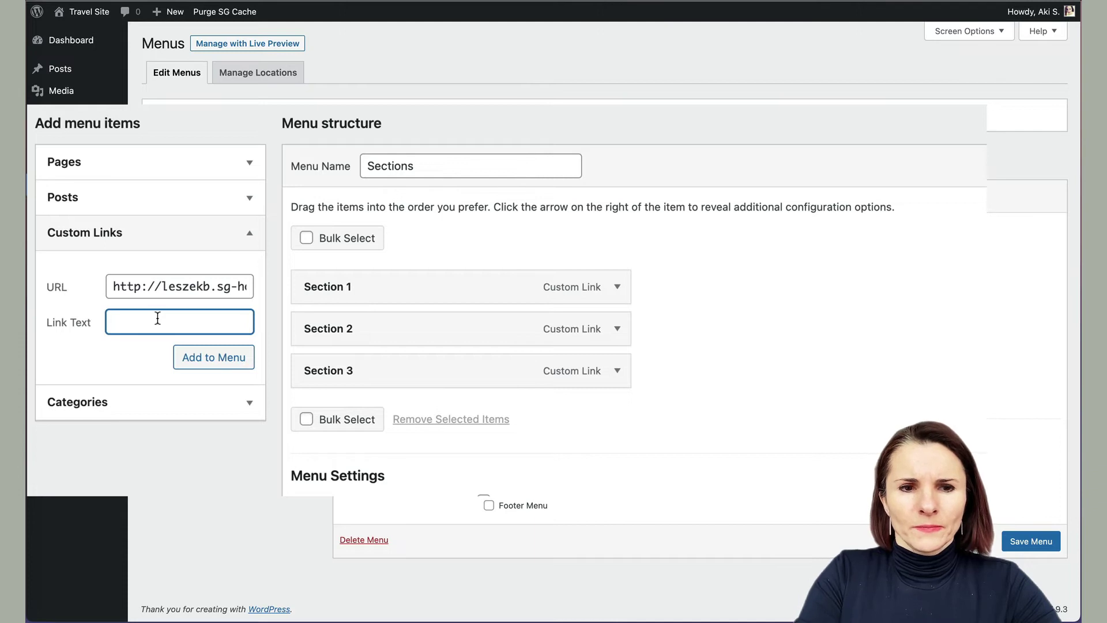
text(Section)
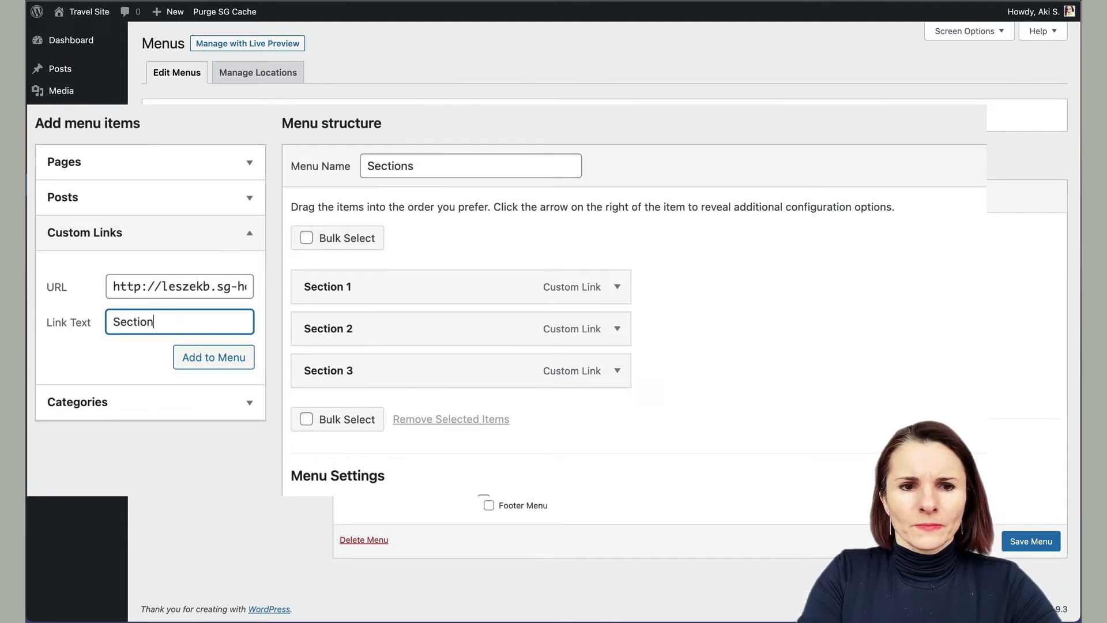
text( 4)
click(213, 364)
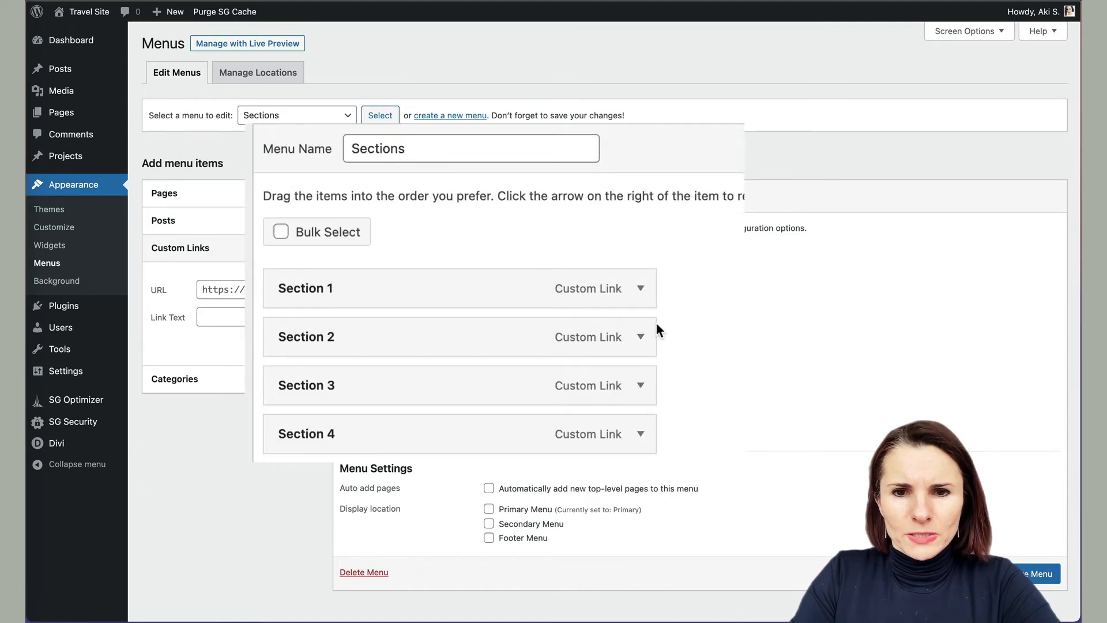
scroll(906, 411, down, 1)
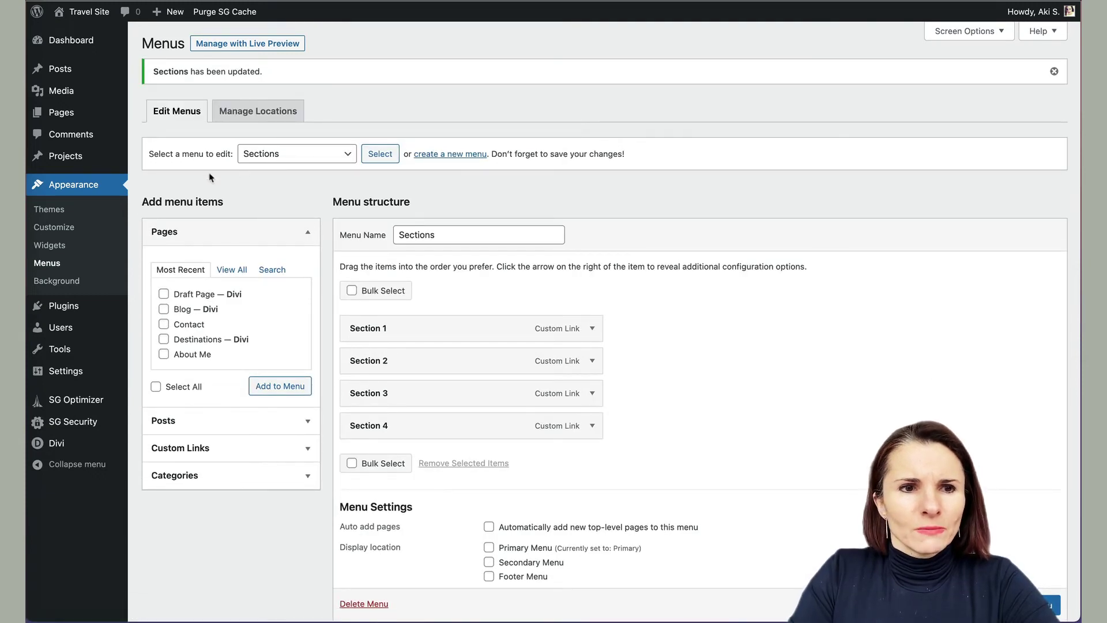
Step: Visit the Travel Site home page and enable the Visual Builder on it
mouse_move(87, 11)
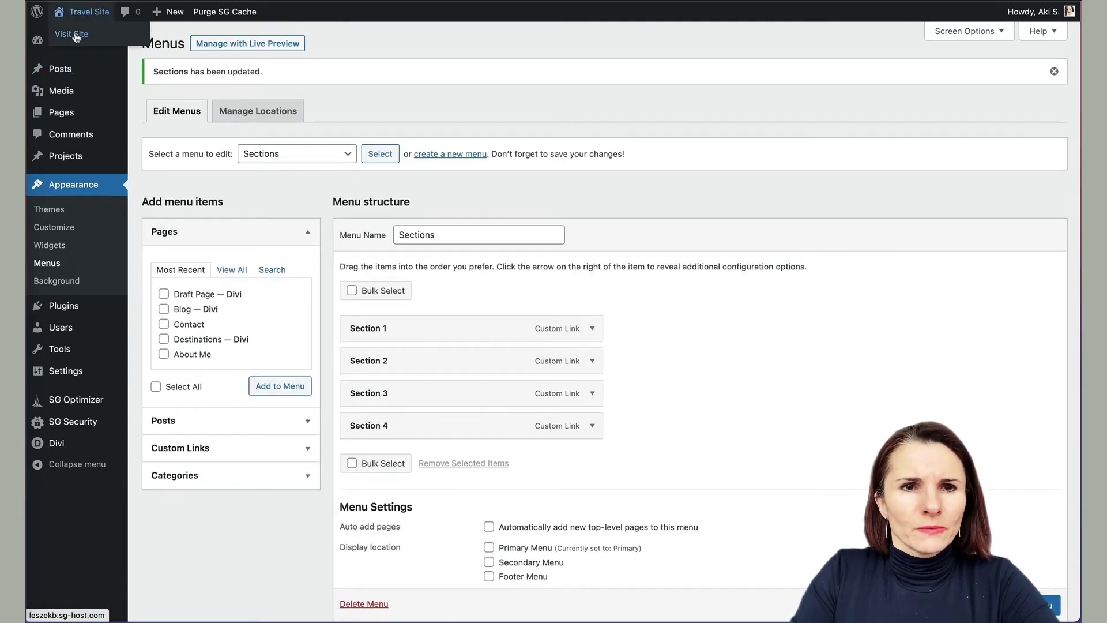
click(75, 36)
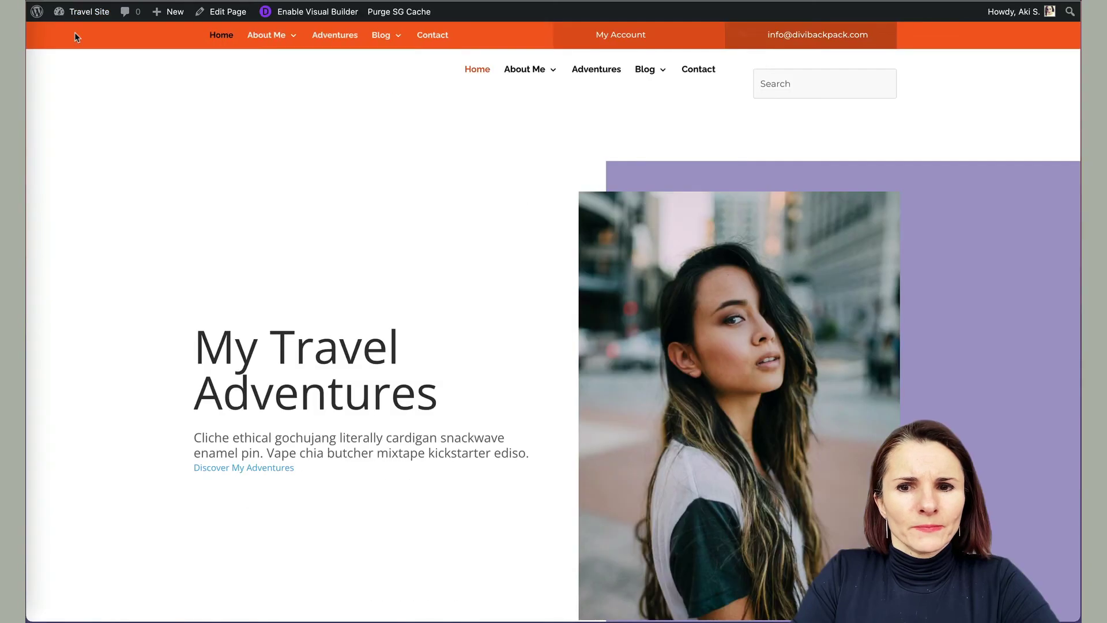
mouse_move(567, 82)
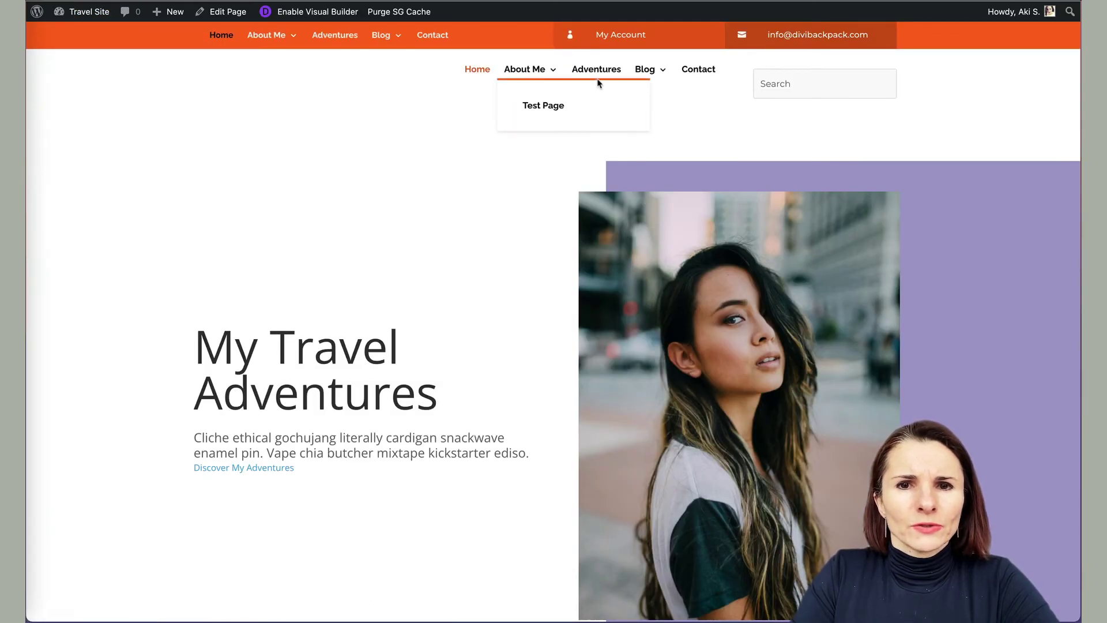
click(316, 18)
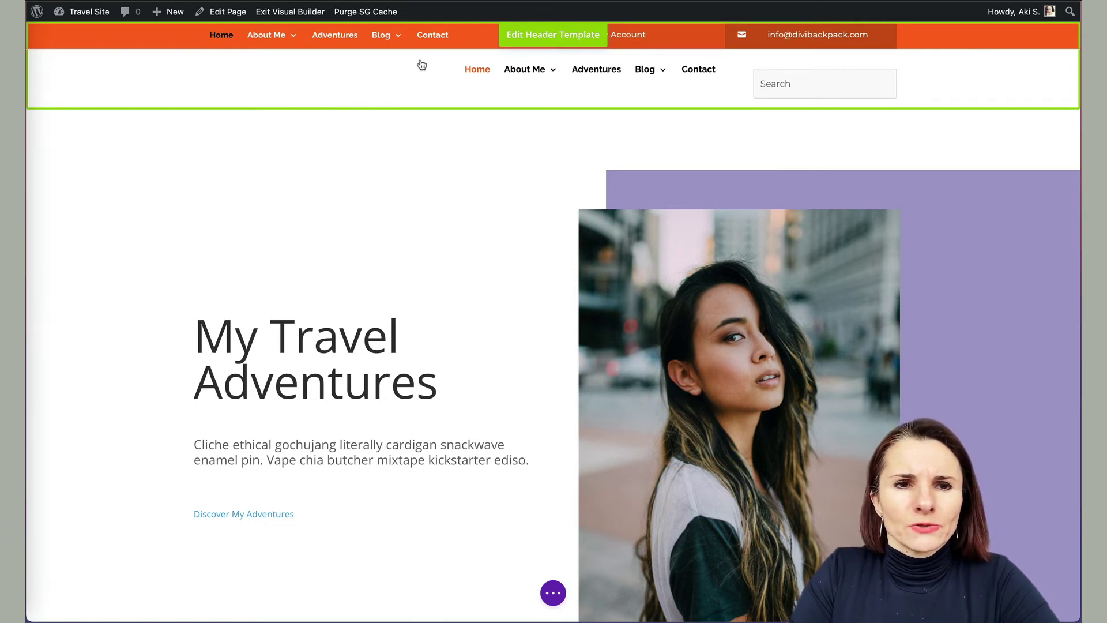
Step: In the home page's header template, assign the Sections menu to the main menu module, save the changes and exit the Visual Builder
click(523, 45)
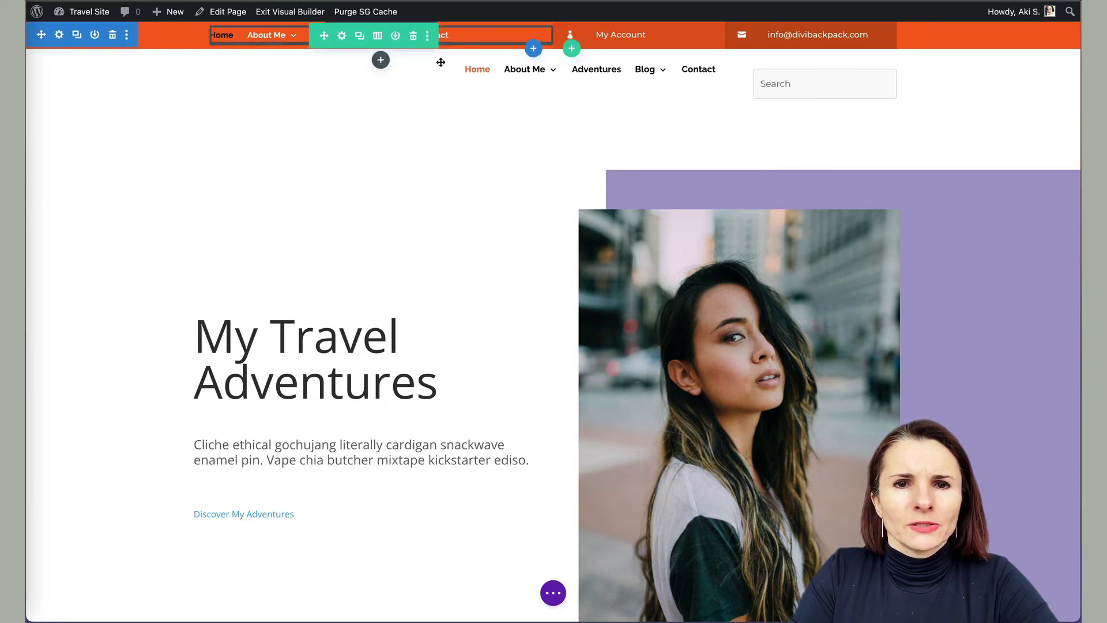
click(440, 67)
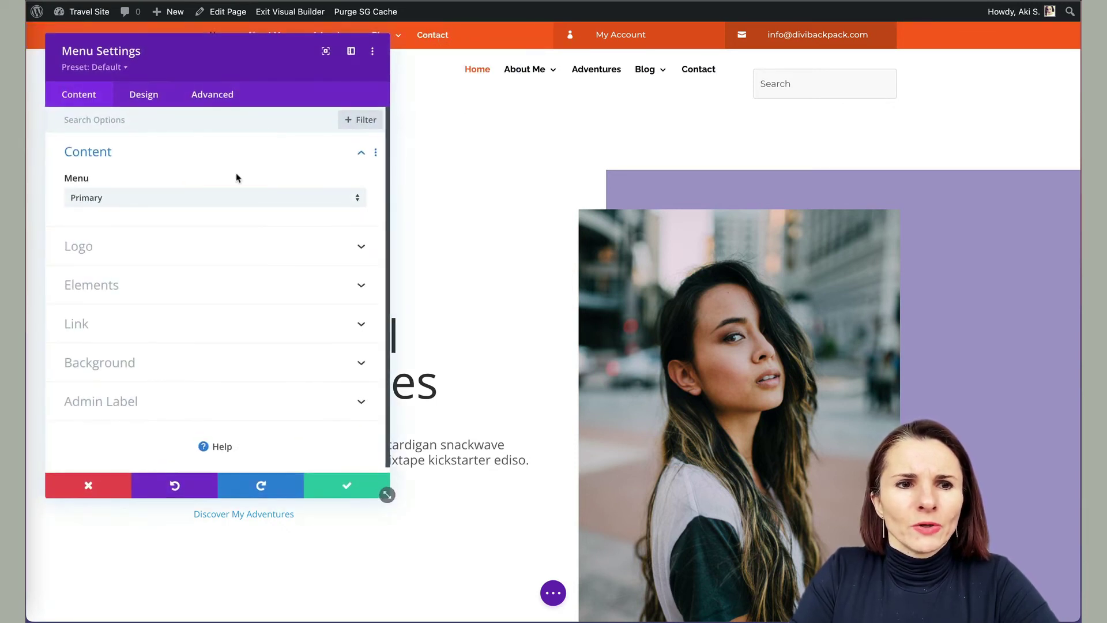
click(354, 198)
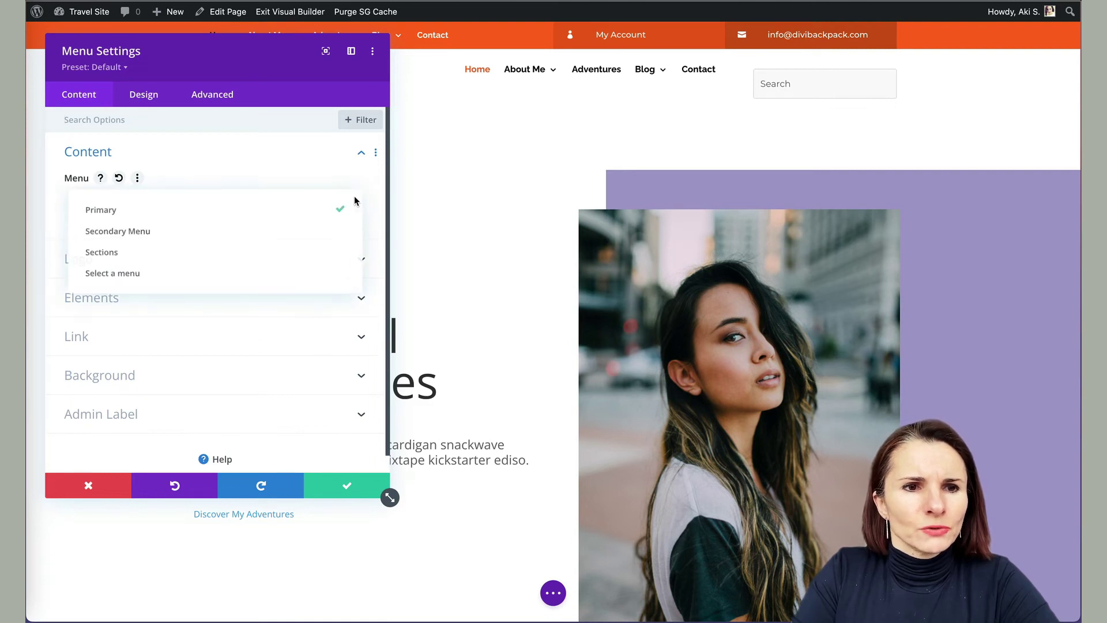
click(245, 257)
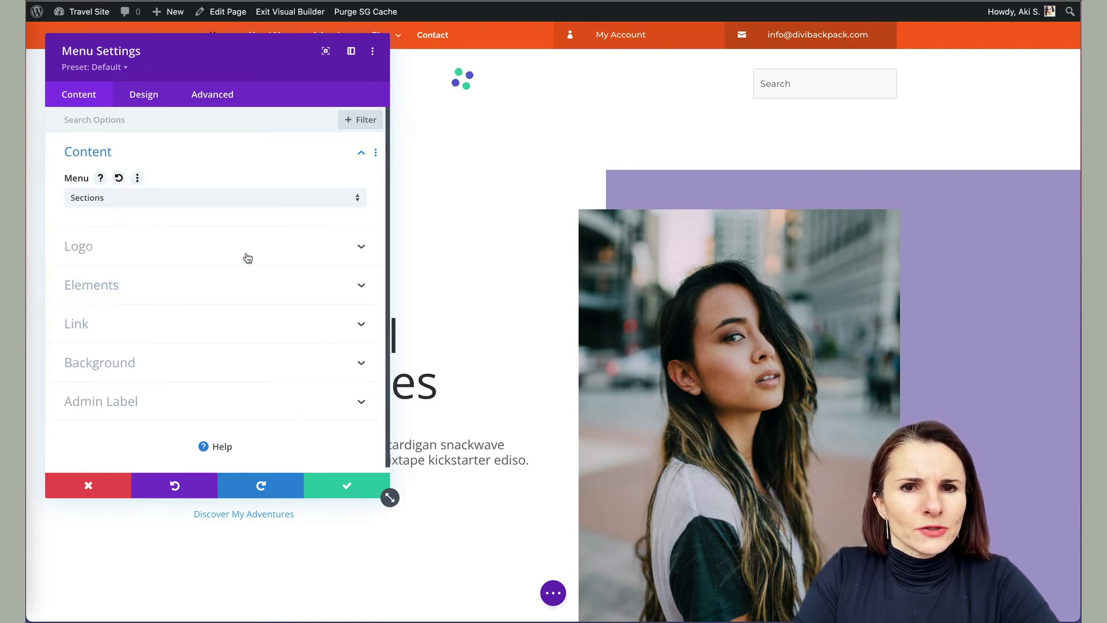
click(346, 488)
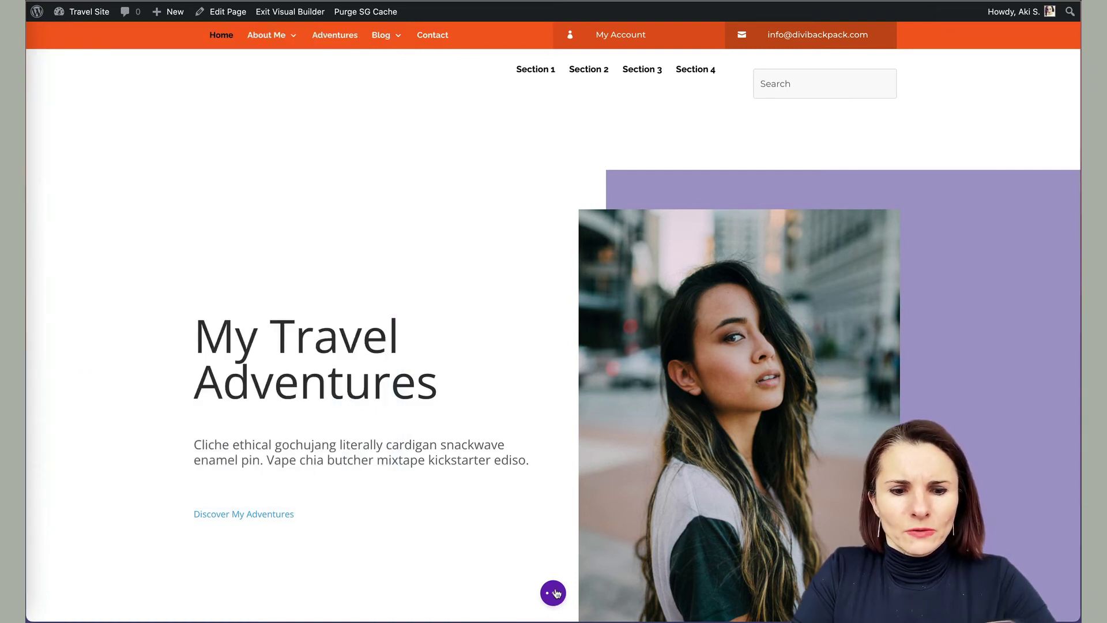
click(554, 593)
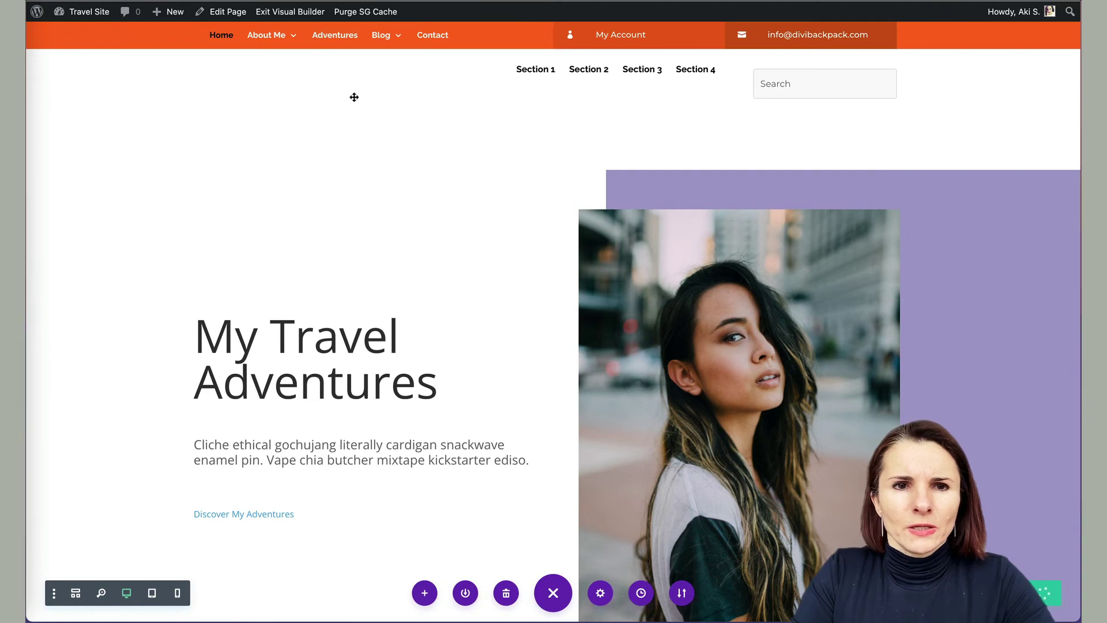
click(298, 15)
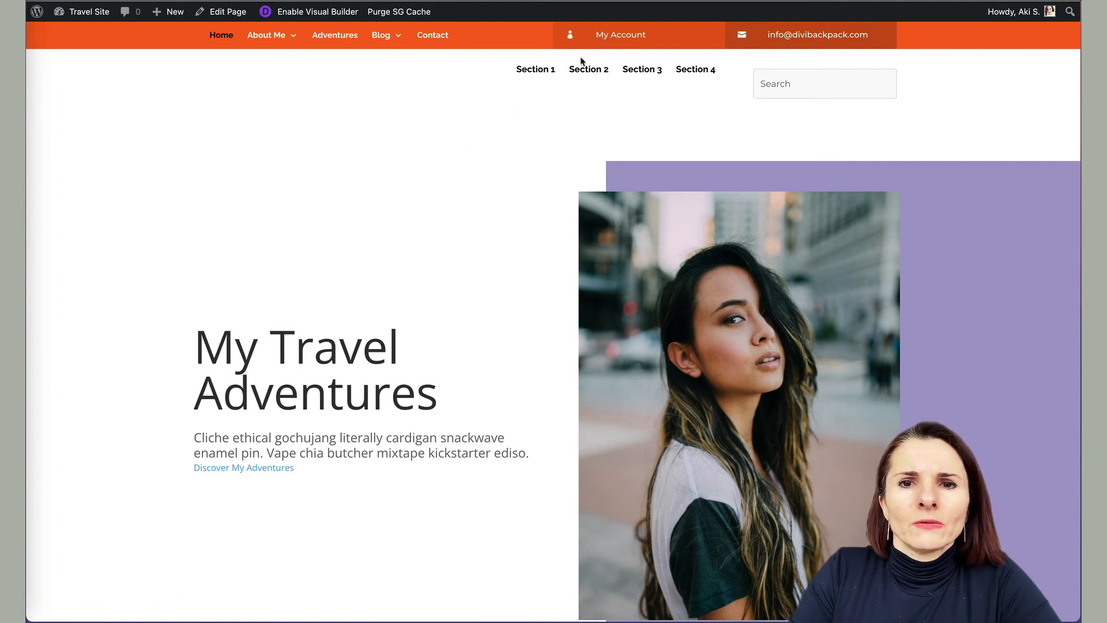
Step: Test the Section 4 link in the home page header and return to the home page from the linked page's header
click(698, 75)
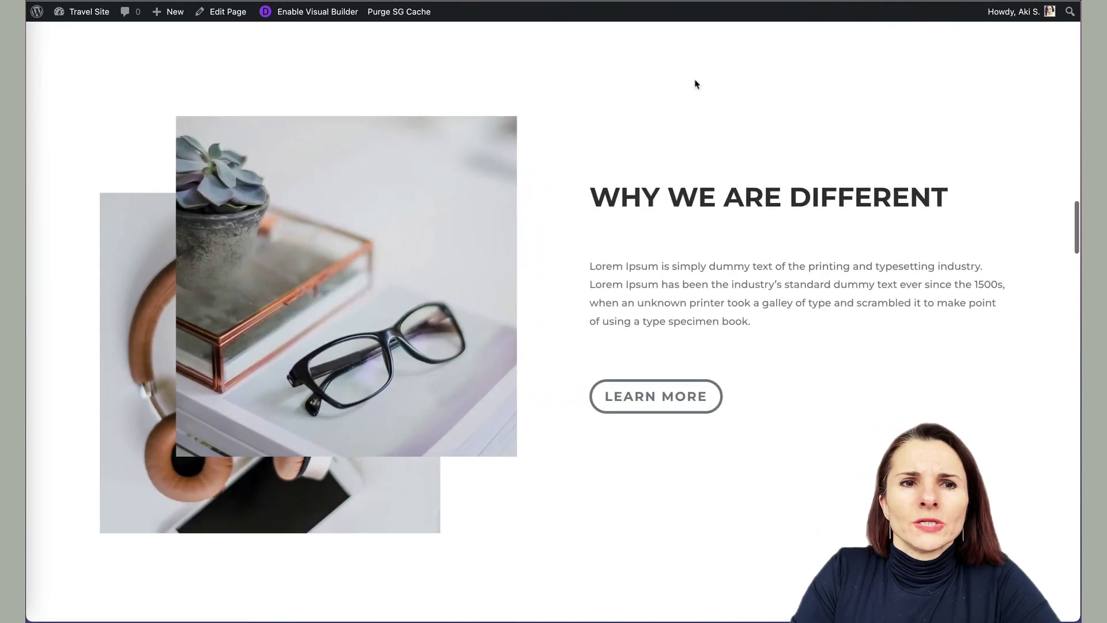
scroll(685, 160, up, 15)
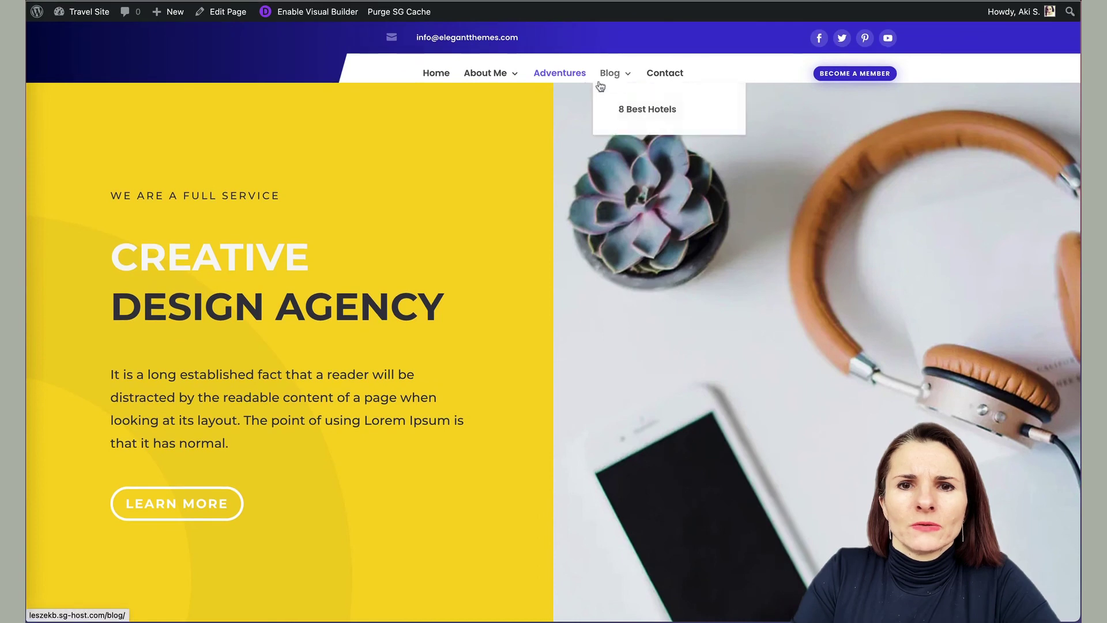
click(433, 74)
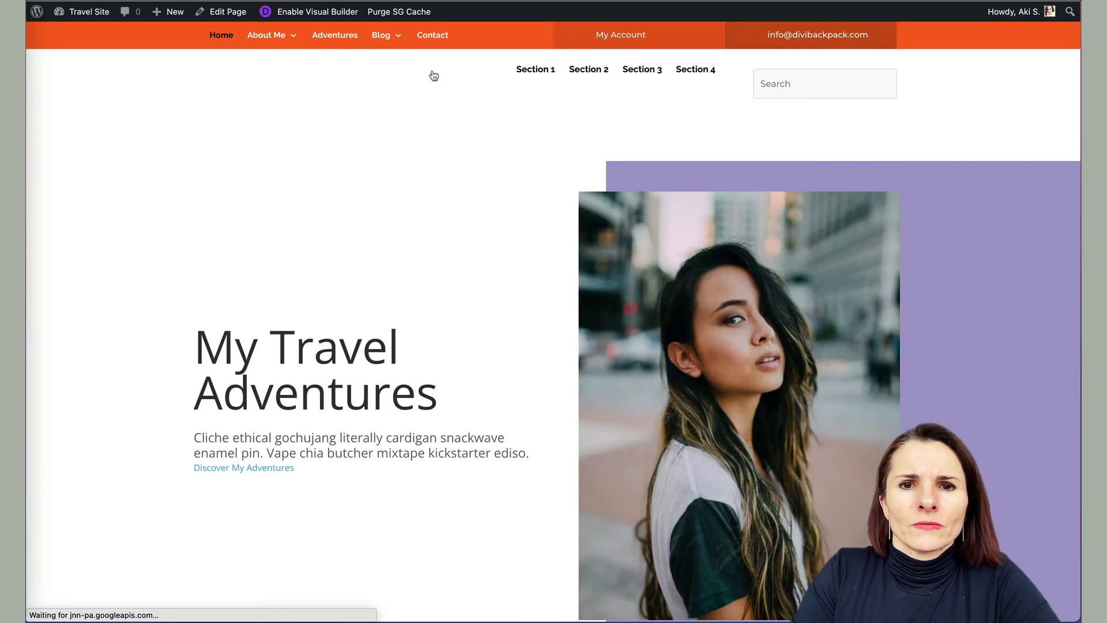
Step: Test the Section 3 link in the home page header and check the linked section and the header of its page
click(641, 70)
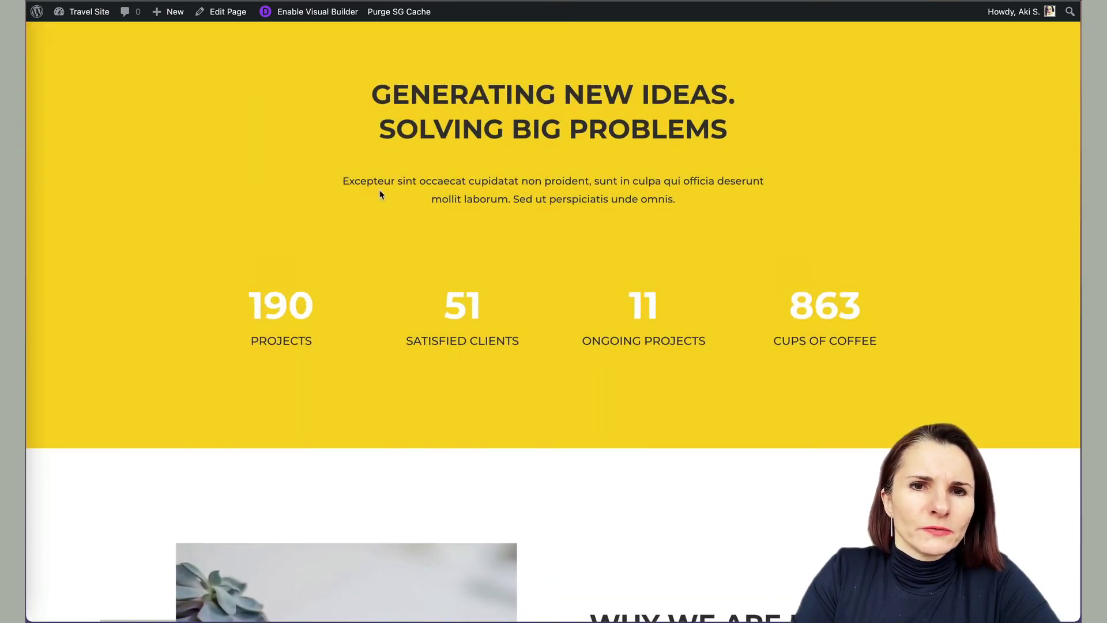
scroll(379, 367, down, 5)
scroll(378, 368, up, 5)
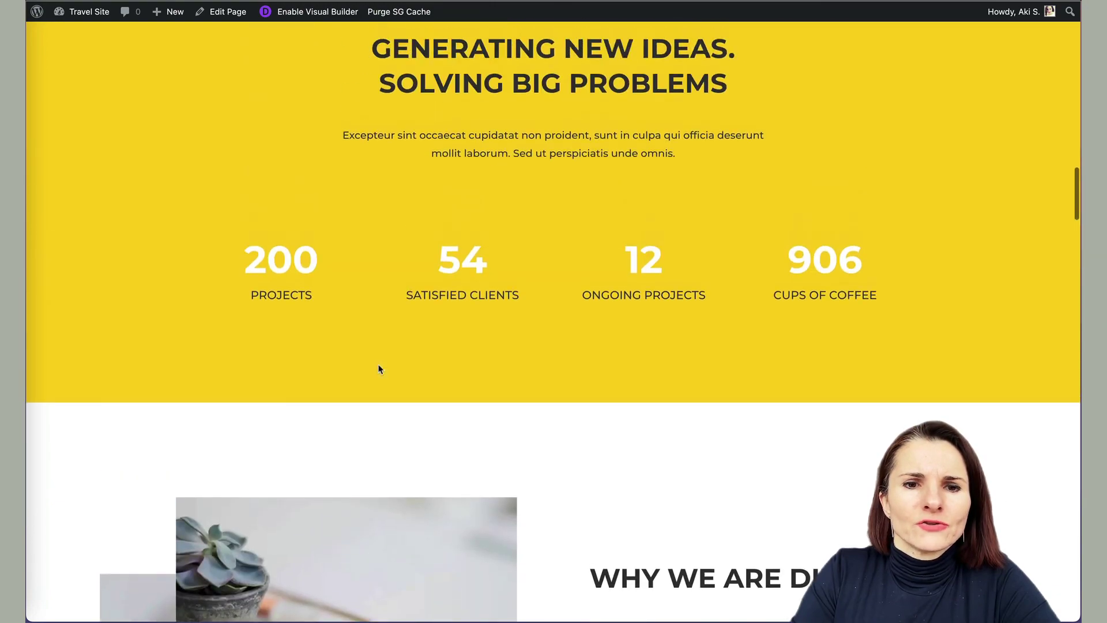
scroll(378, 365, down, 15)
scroll(379, 370, up, 20)
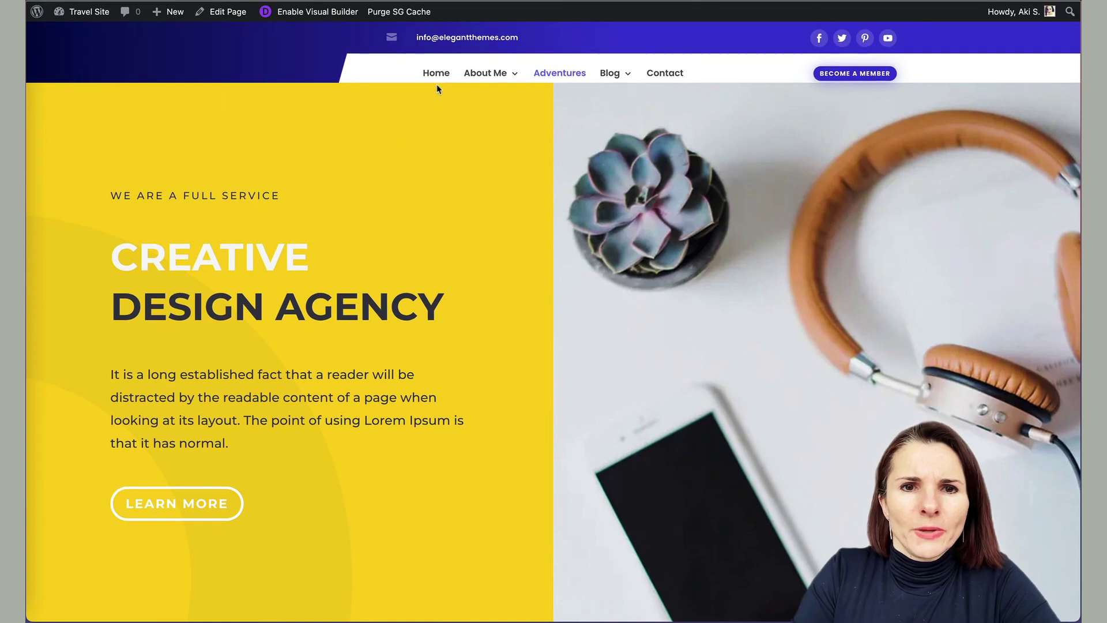
click(436, 73)
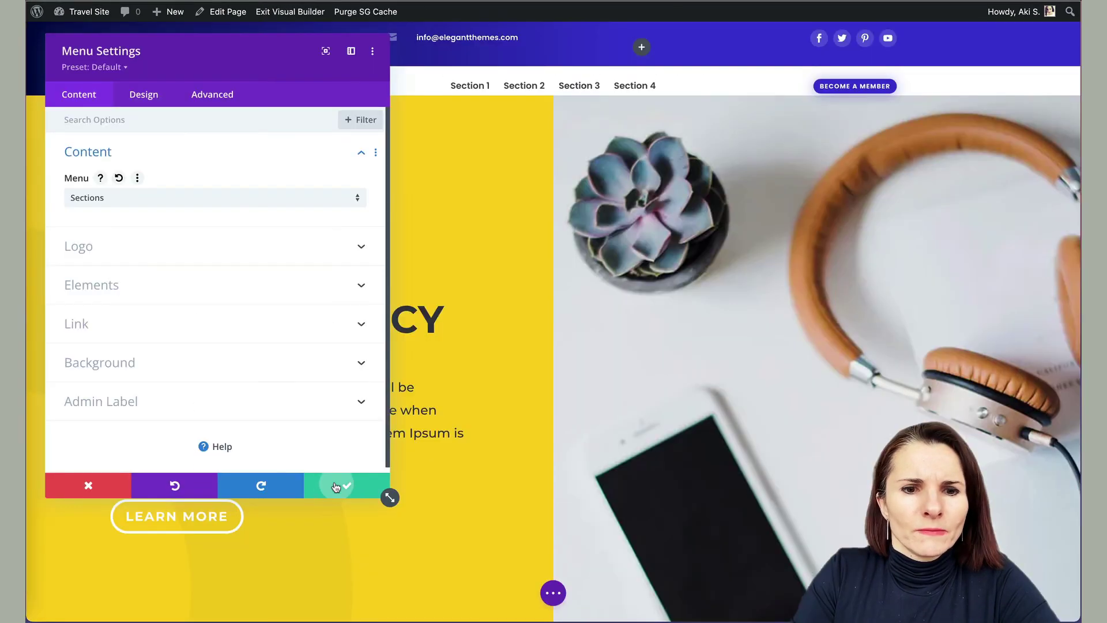
Step: Apply the Sections menu to the header menu module of the Creative Design Agency page, save the page and exit the Visual Builder
click(336, 485)
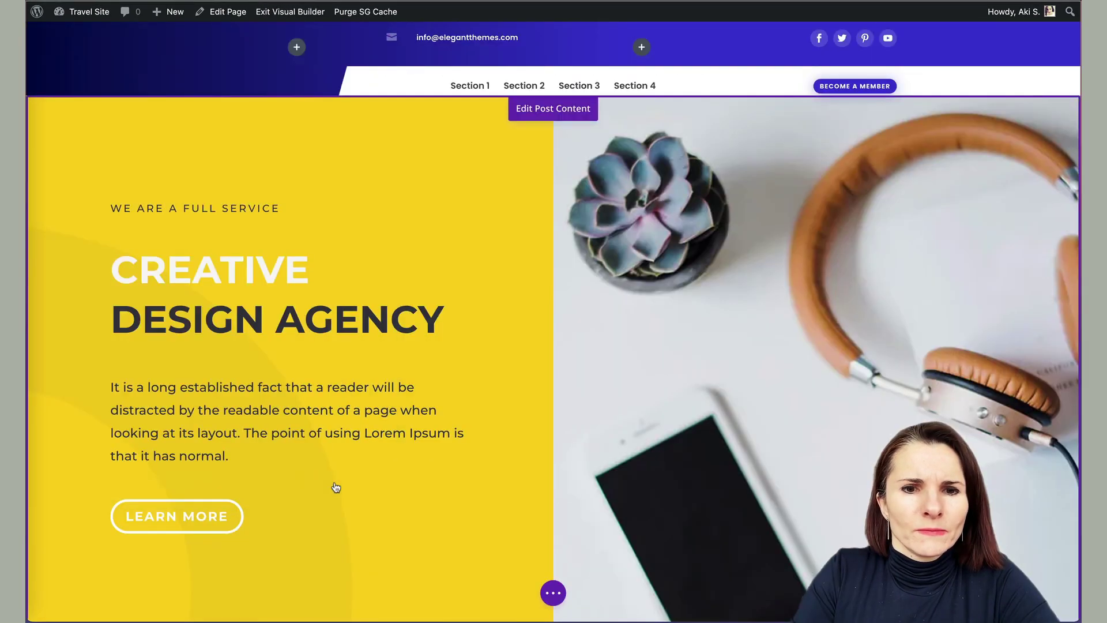
click(553, 592)
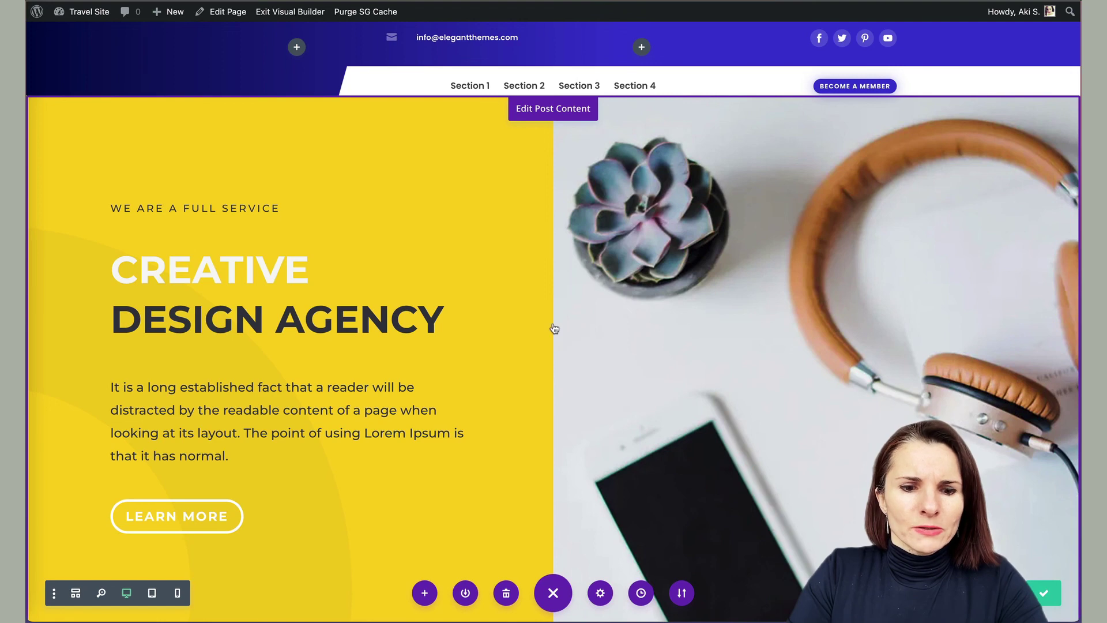
click(297, 17)
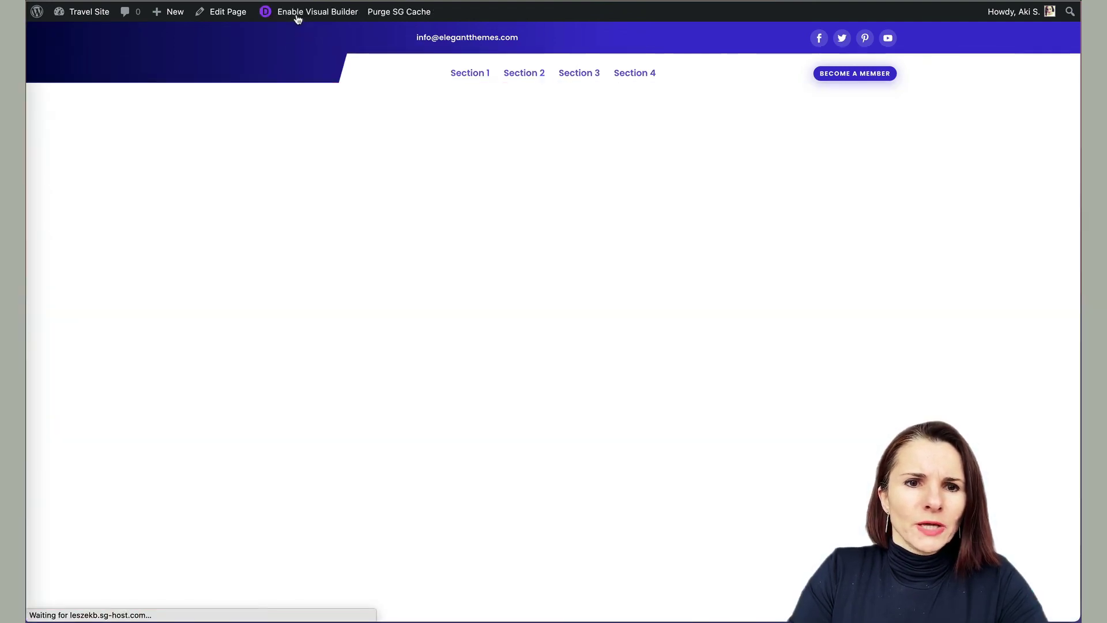